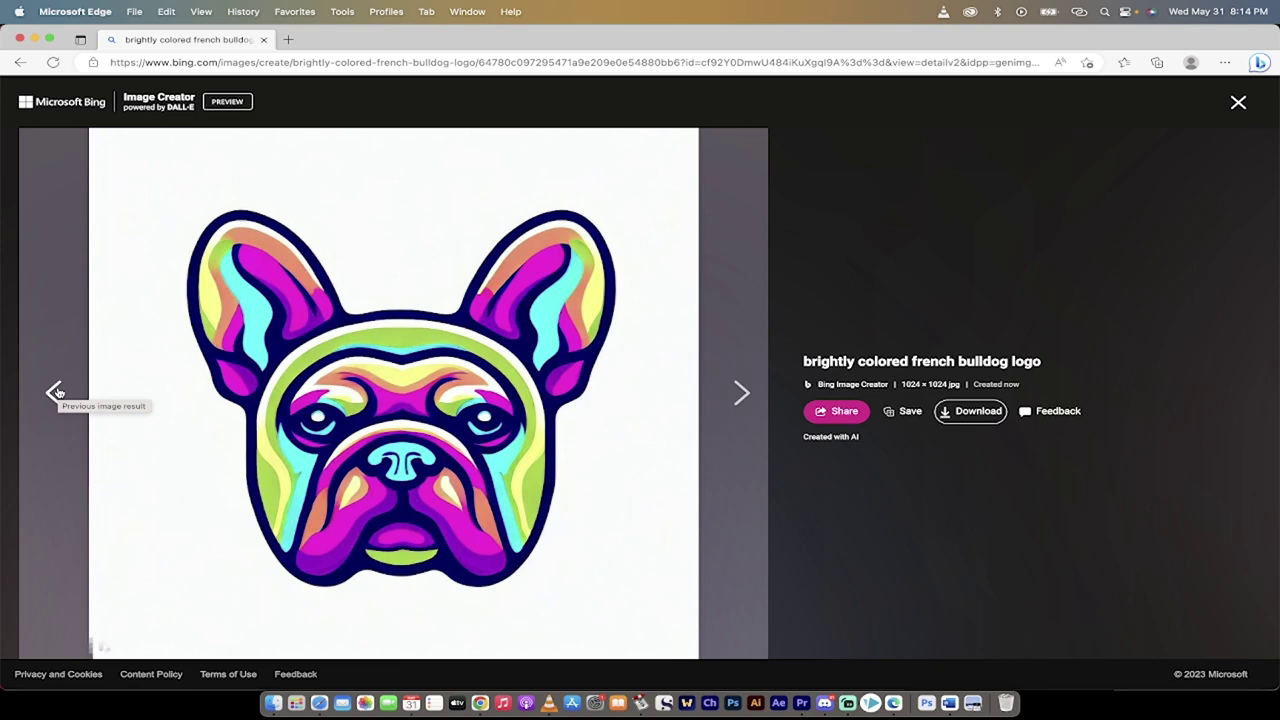
# Step: Leave the French bulldog image and return to the Bing home page
pyautogui.click(90, 104)
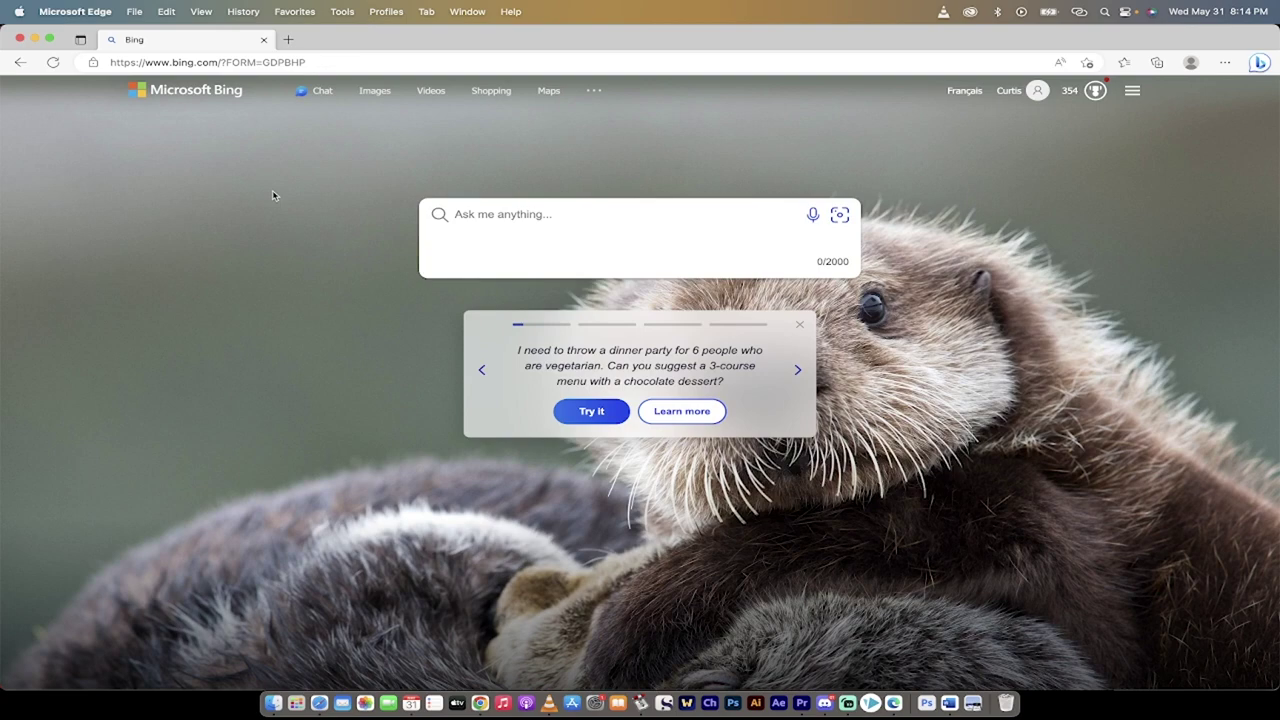
# Step: Open Bing Image Creator from Images and enter the prompt 'english bulldog, color logo'
pyautogui.click(377, 91)
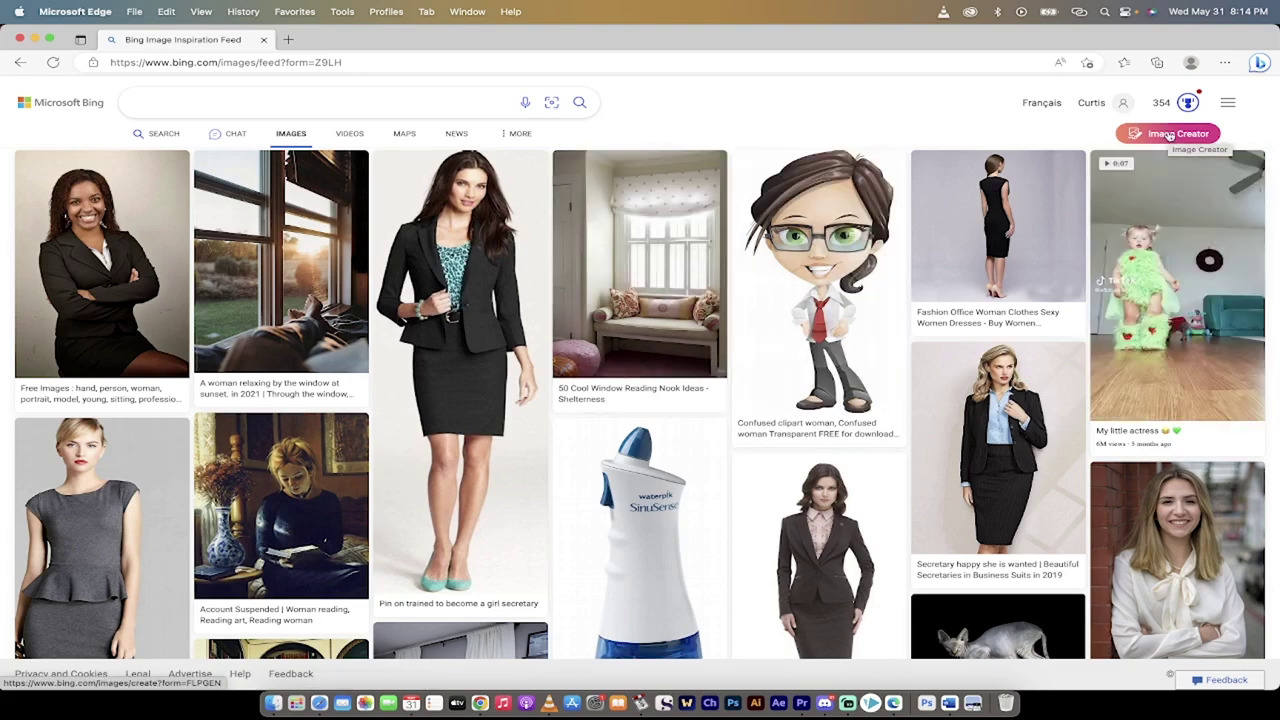
pyautogui.click(1168, 136)
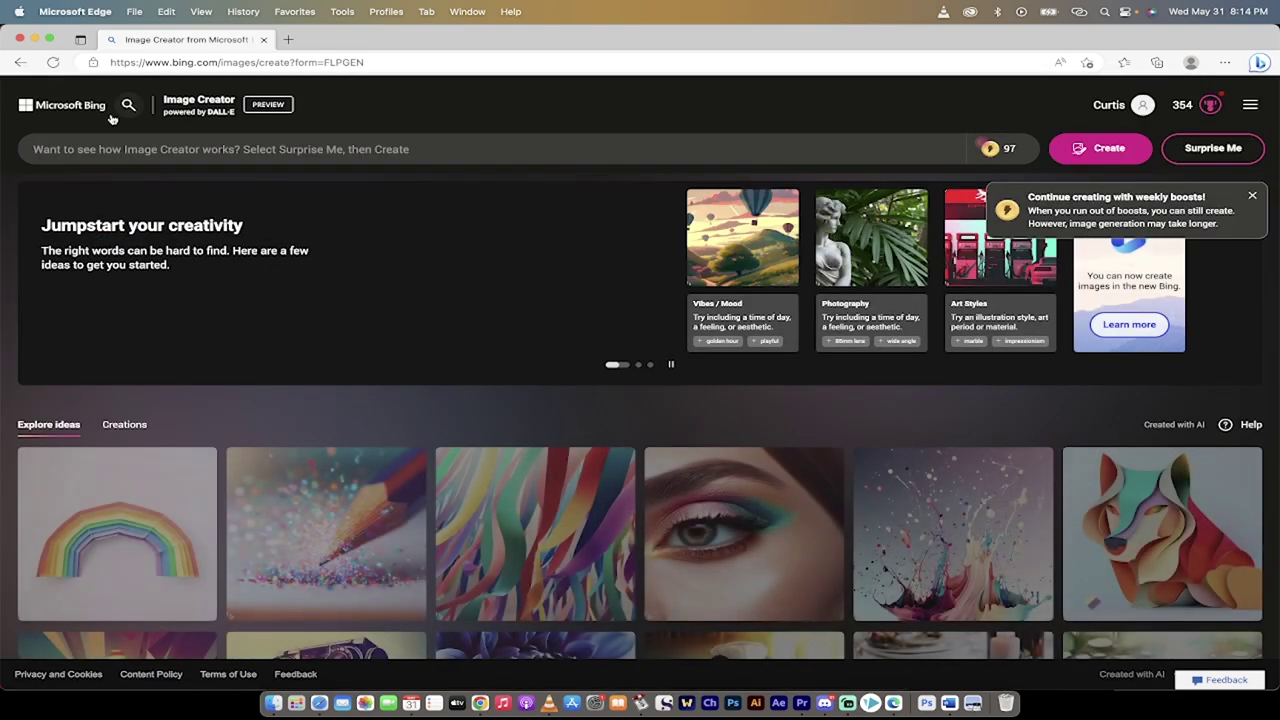
pyautogui.click(183, 149)
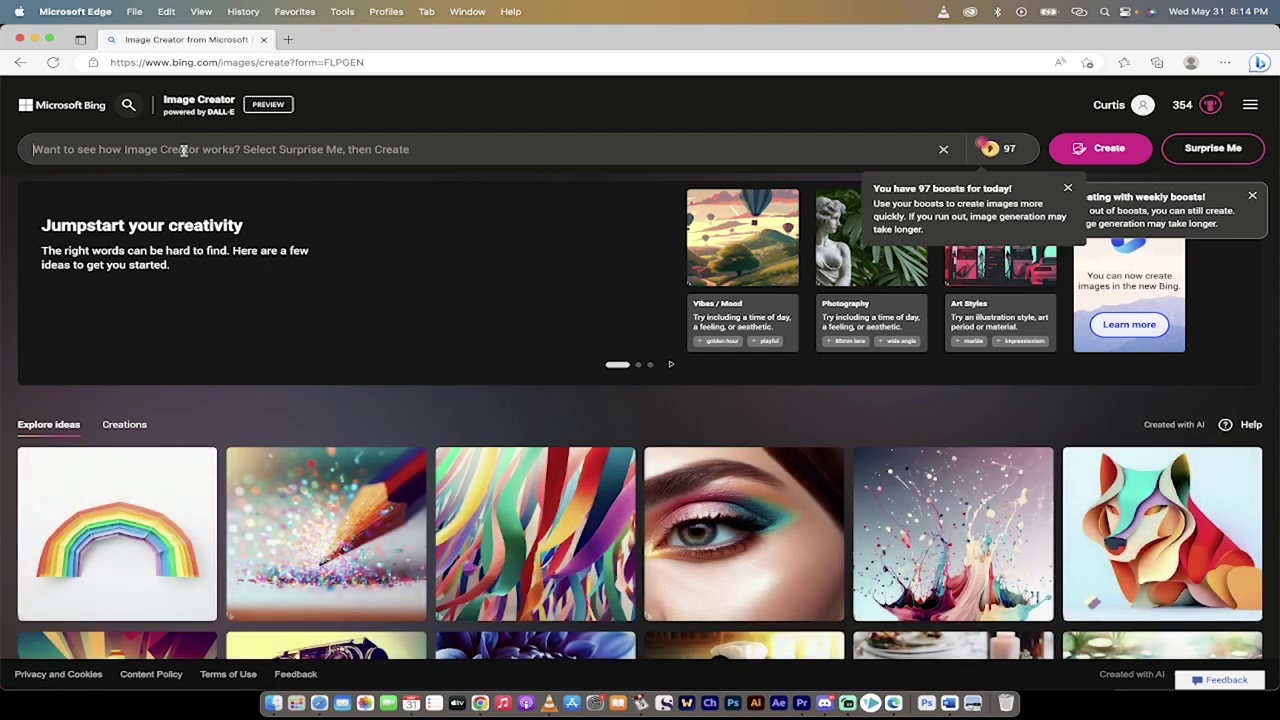
pyautogui.write('english bulldog, color logo')
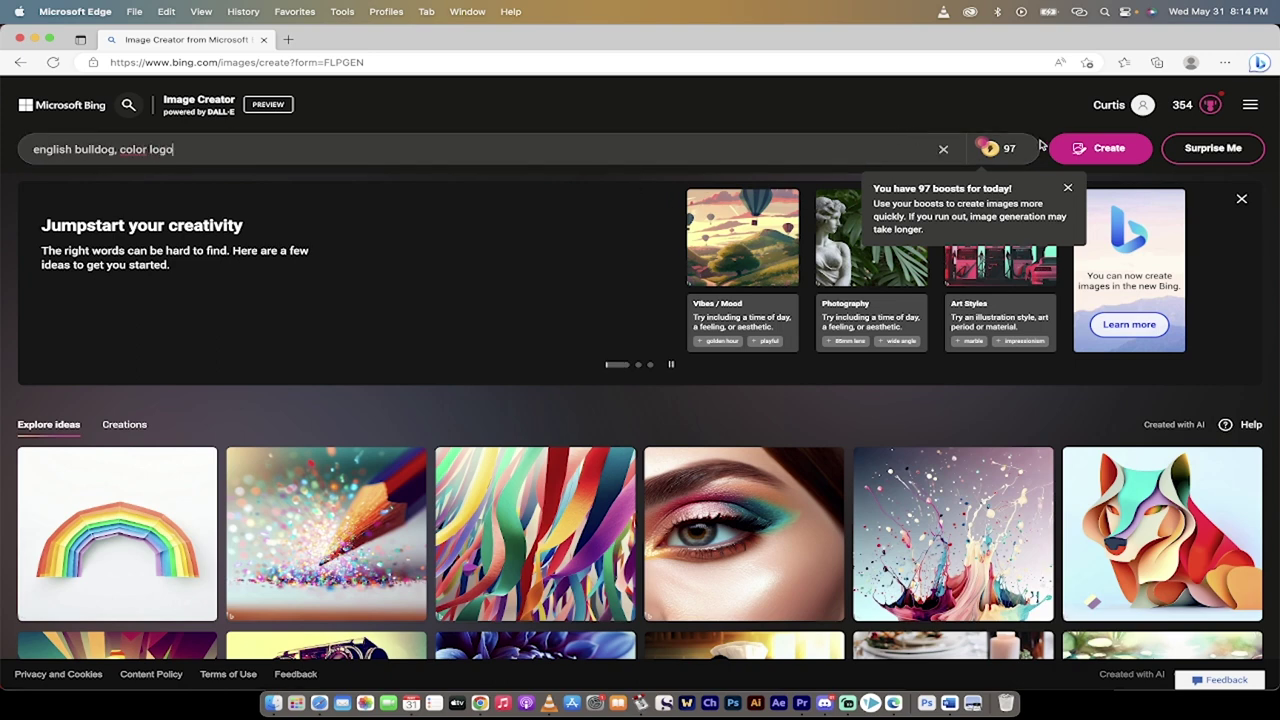
# Step: Generate the bulldog logos and download the top-left result as a 1024 × 1024 JPEG
pyautogui.click(1092, 157)
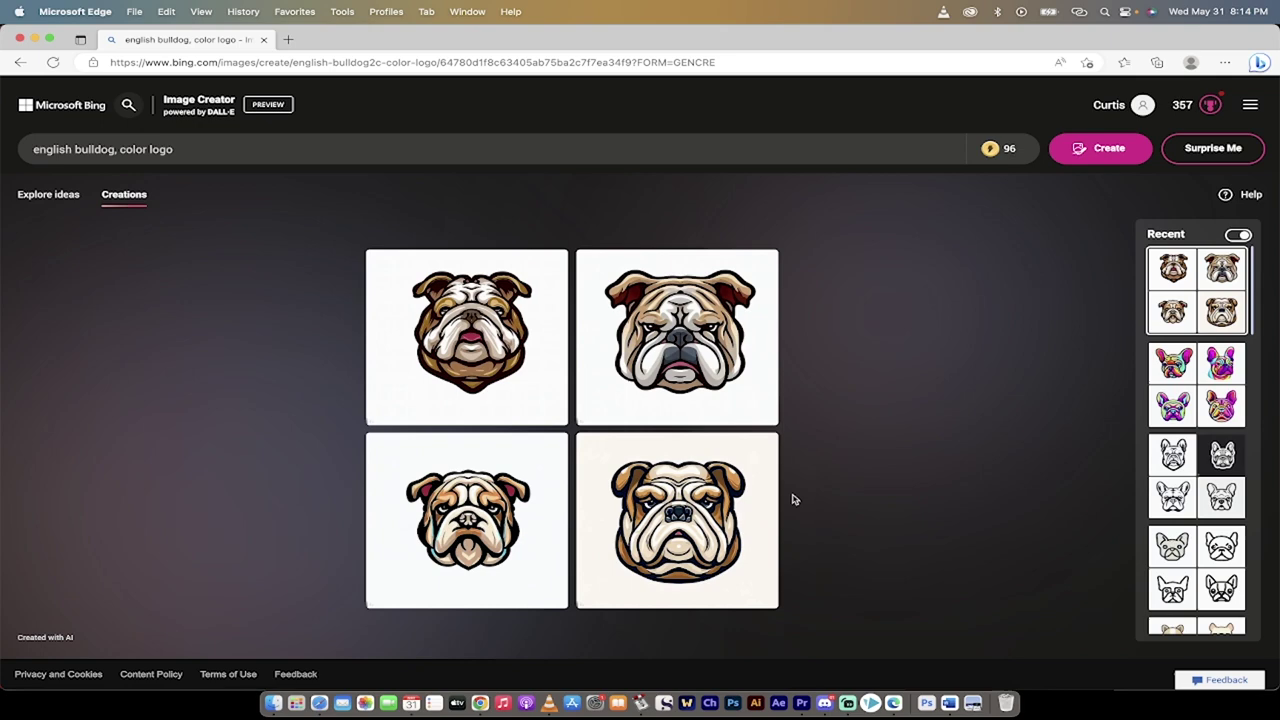
pyautogui.click(505, 371)
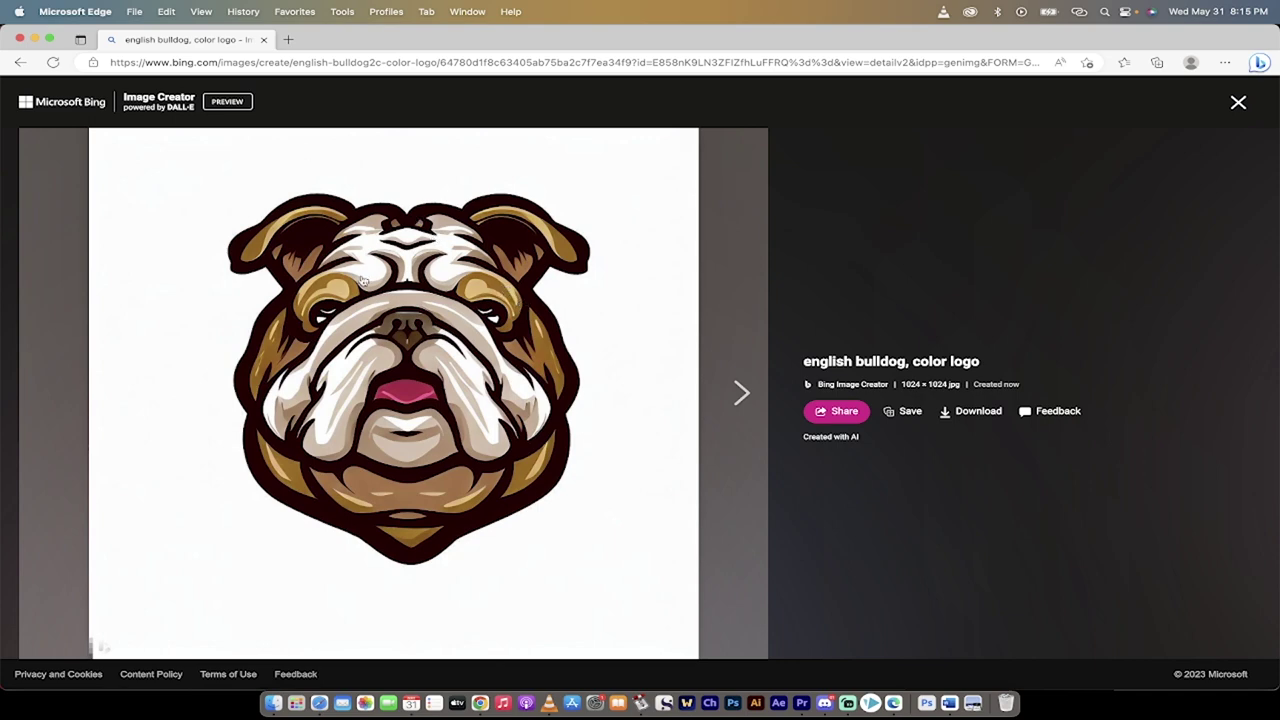
pyautogui.click(967, 421)
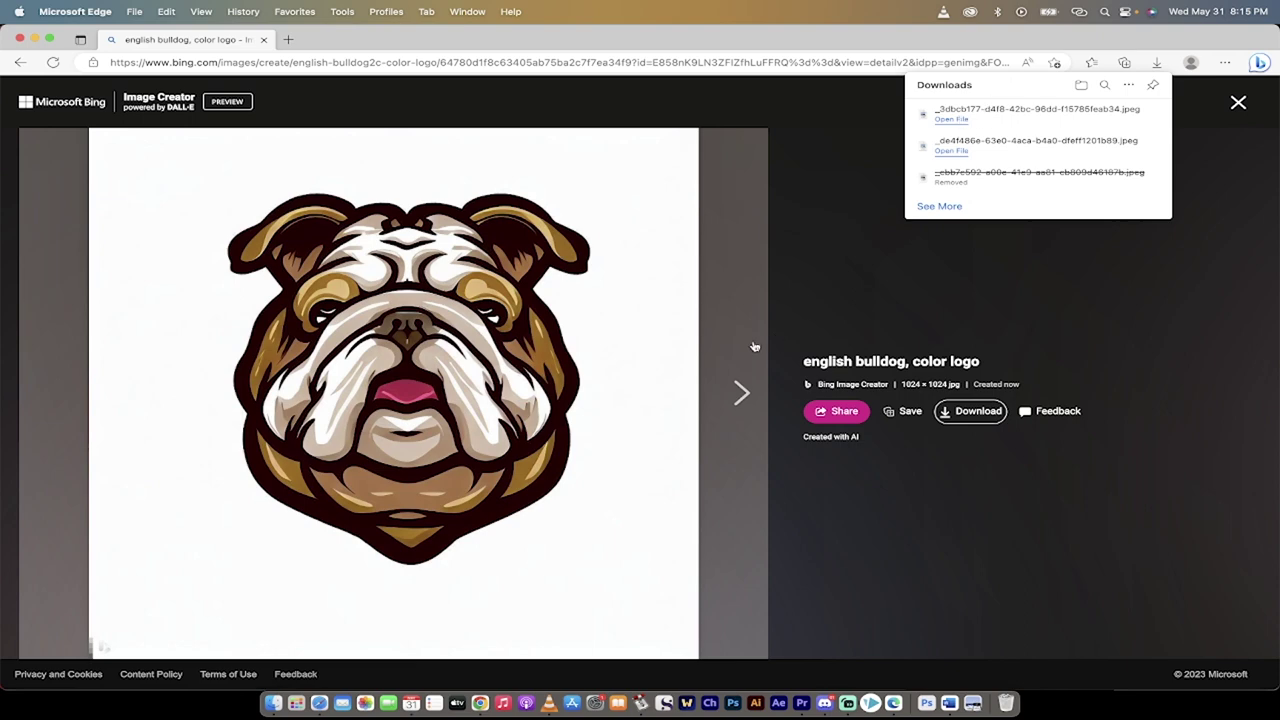
pyautogui.click(877, 277)
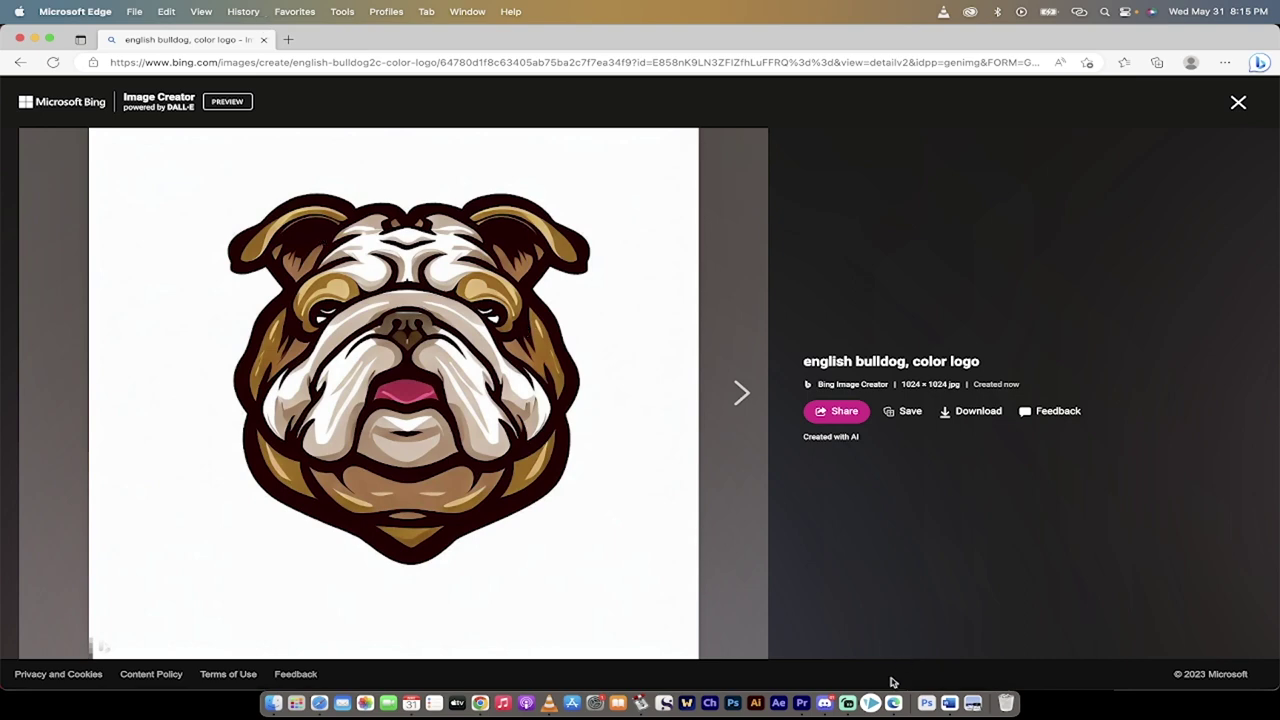
pyautogui.rightClick(505, 385)
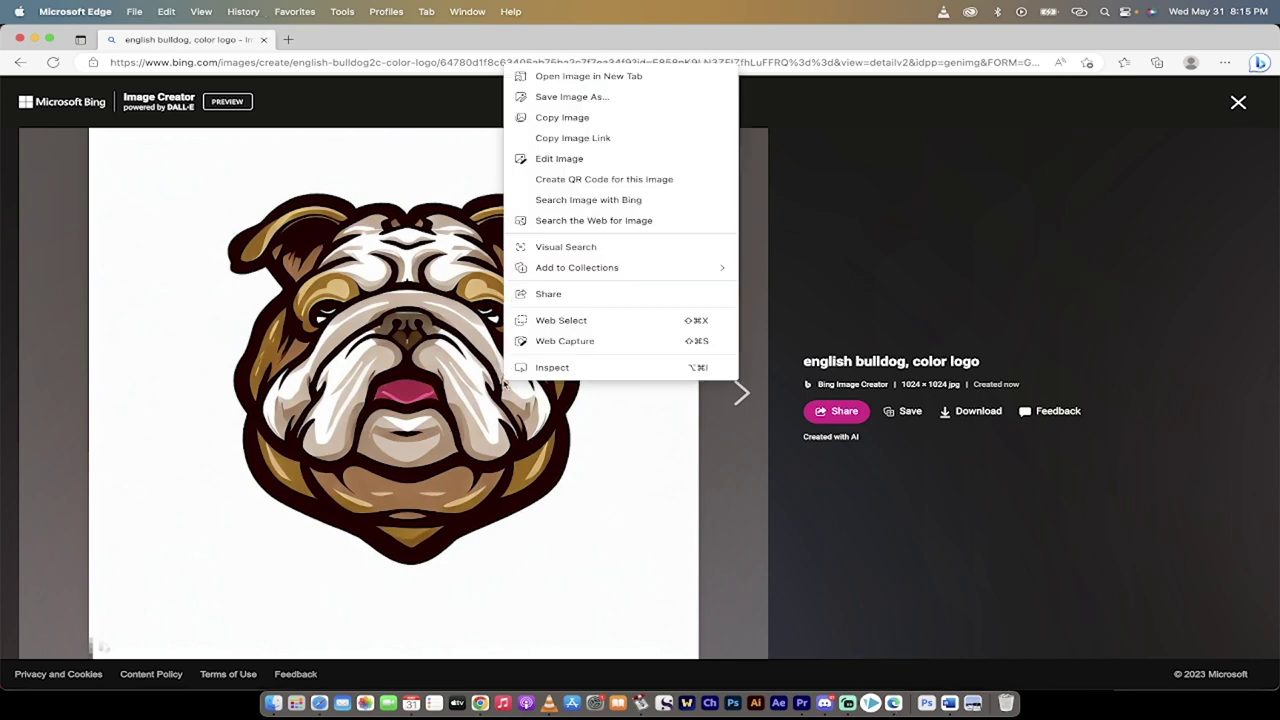
pyautogui.click(611, 161)
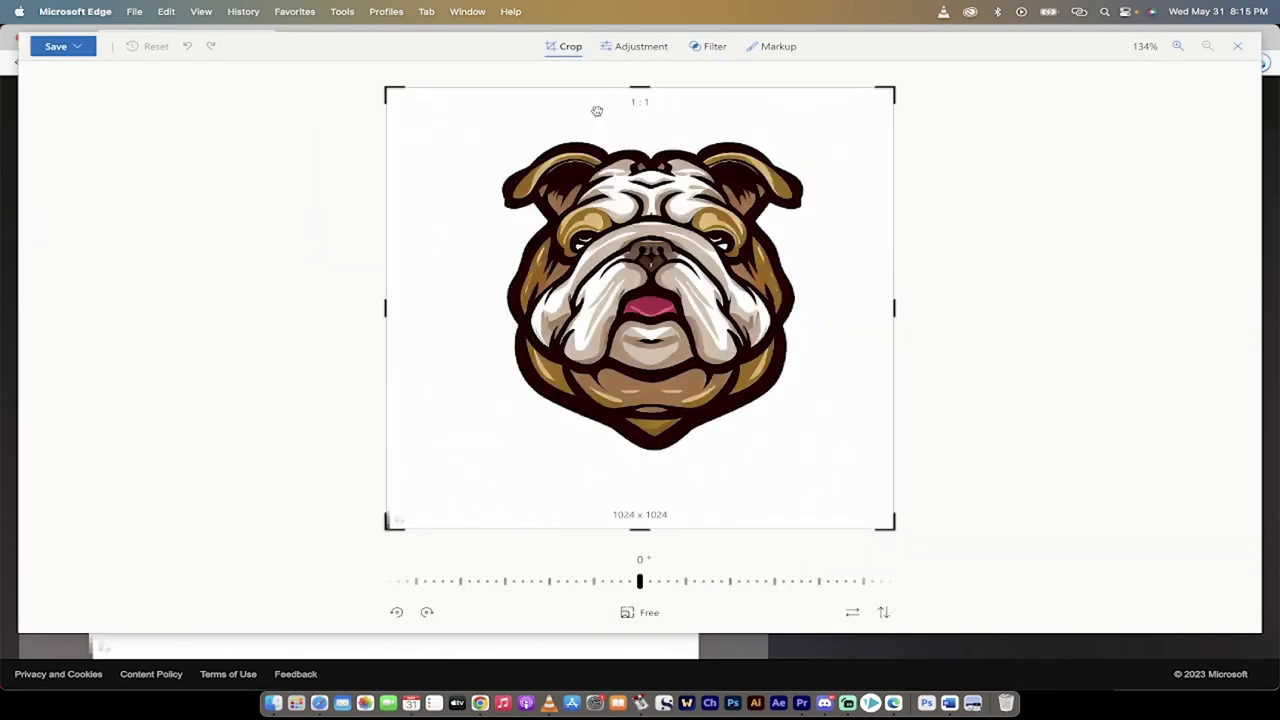
pyautogui.click(627, 55)
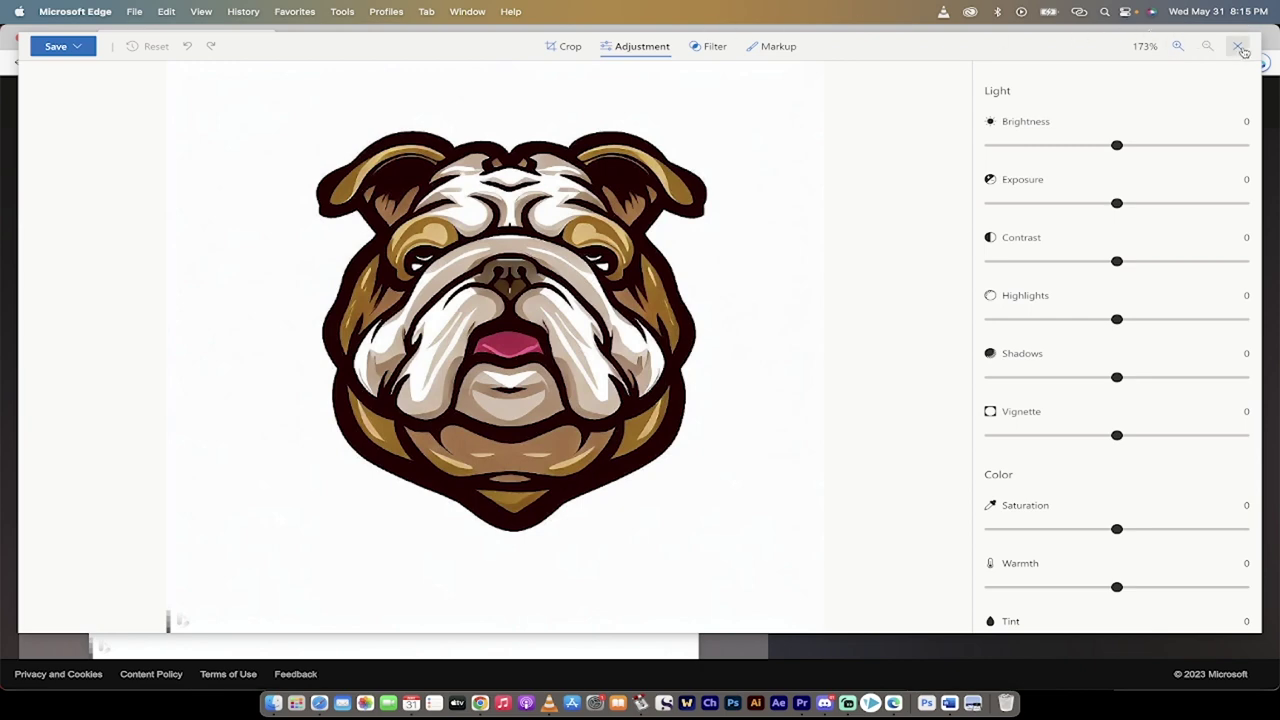
pyautogui.click(1239, 48)
# Step: Download the bulldog JPEG again, show it in Finder's Downloads, then return to Chrome
pyautogui.click(631, 357)
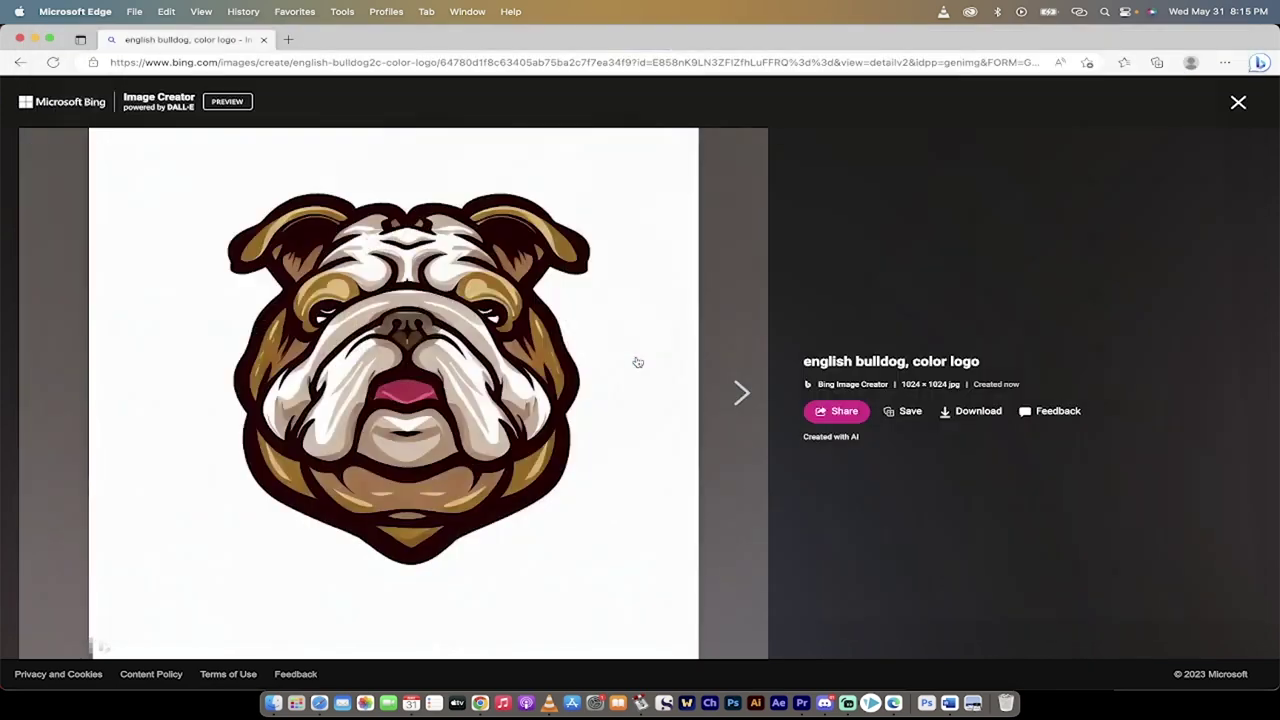
pyautogui.click(966, 411)
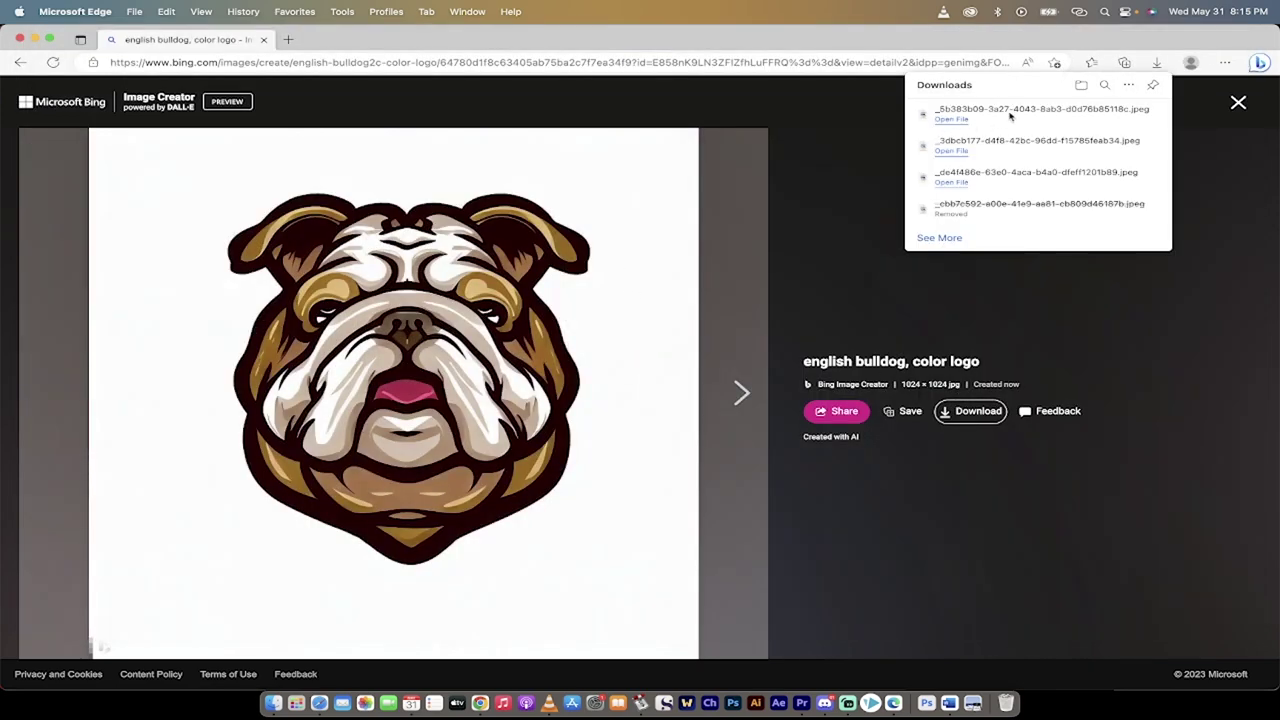
pyautogui.moveTo(1100, 113)
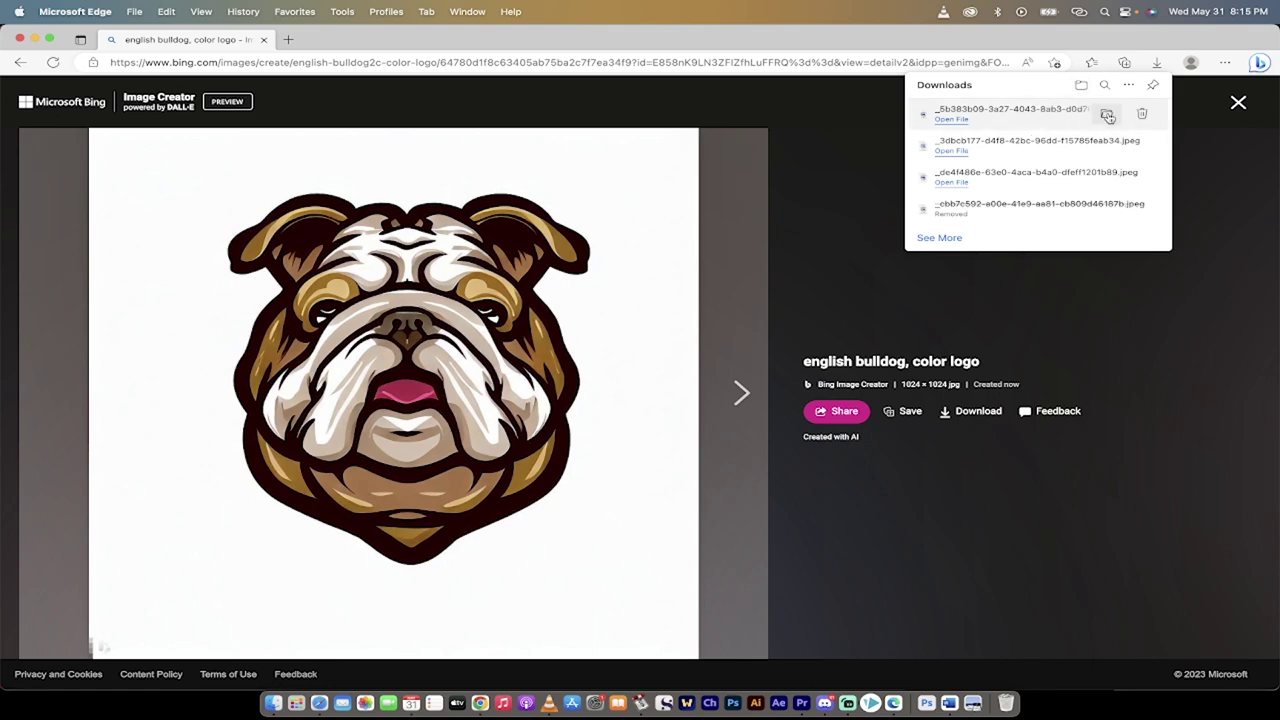
pyautogui.click(1107, 116)
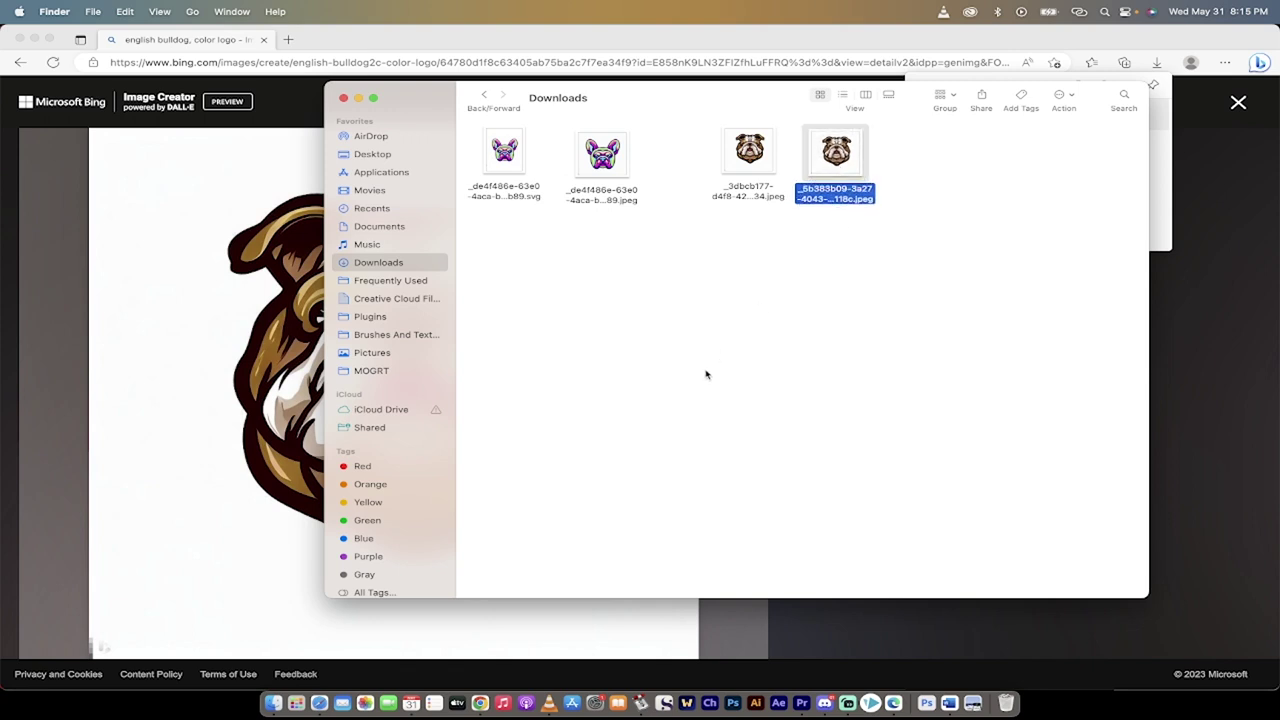
pyautogui.click(480, 703)
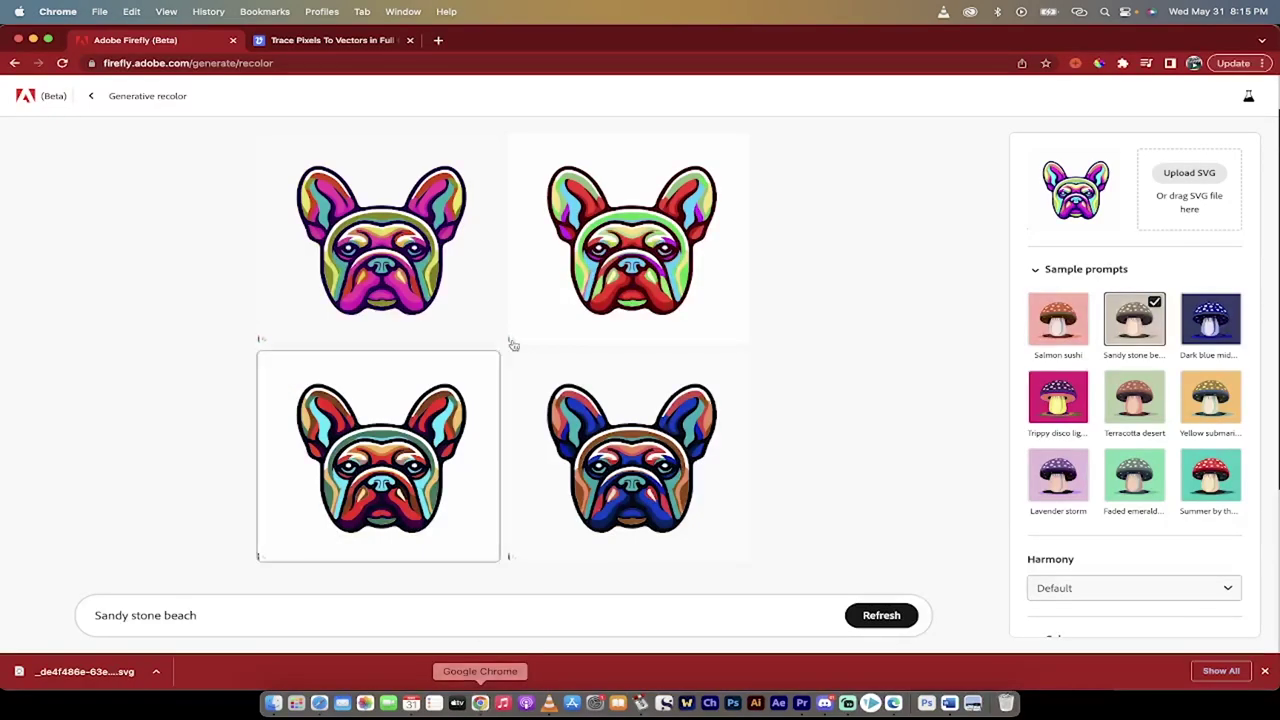
# Step: Switch to the Vectorizer.AI tab and open Finder's Downloads to vectorize the bulldog JPEG
pyautogui.click(336, 44)
pyautogui.click(220, 63)
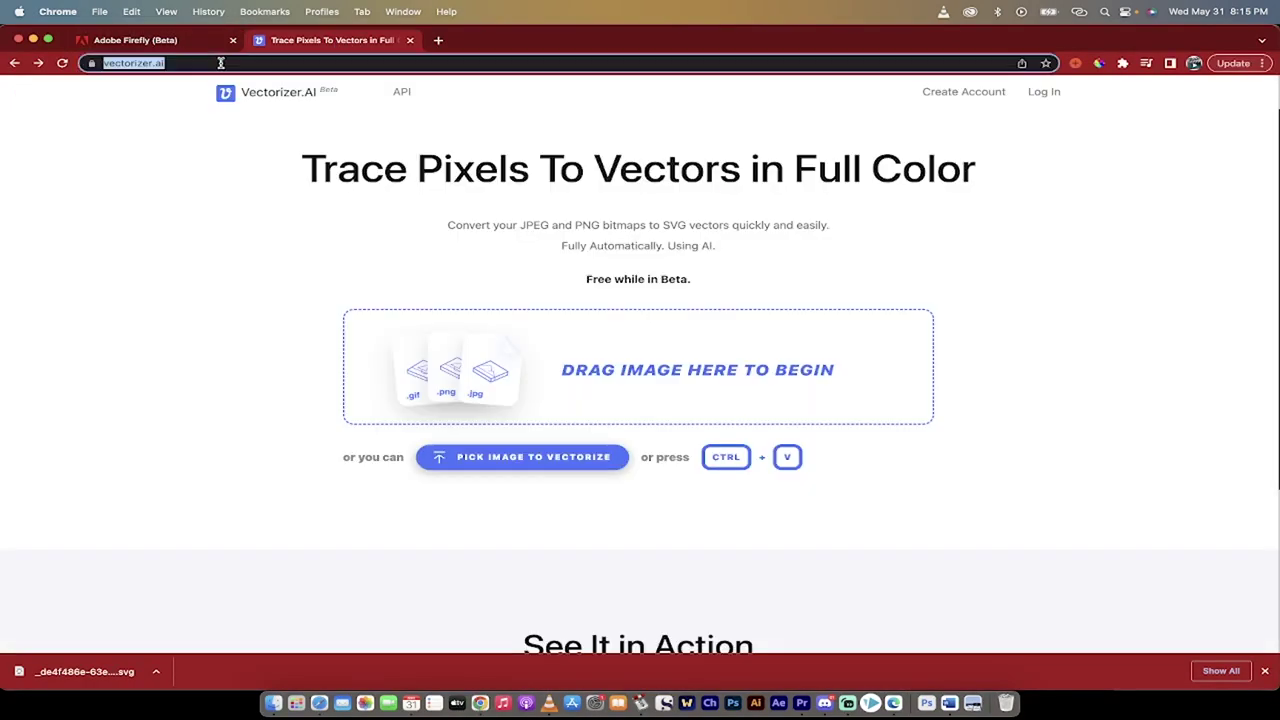
pyautogui.click(273, 703)
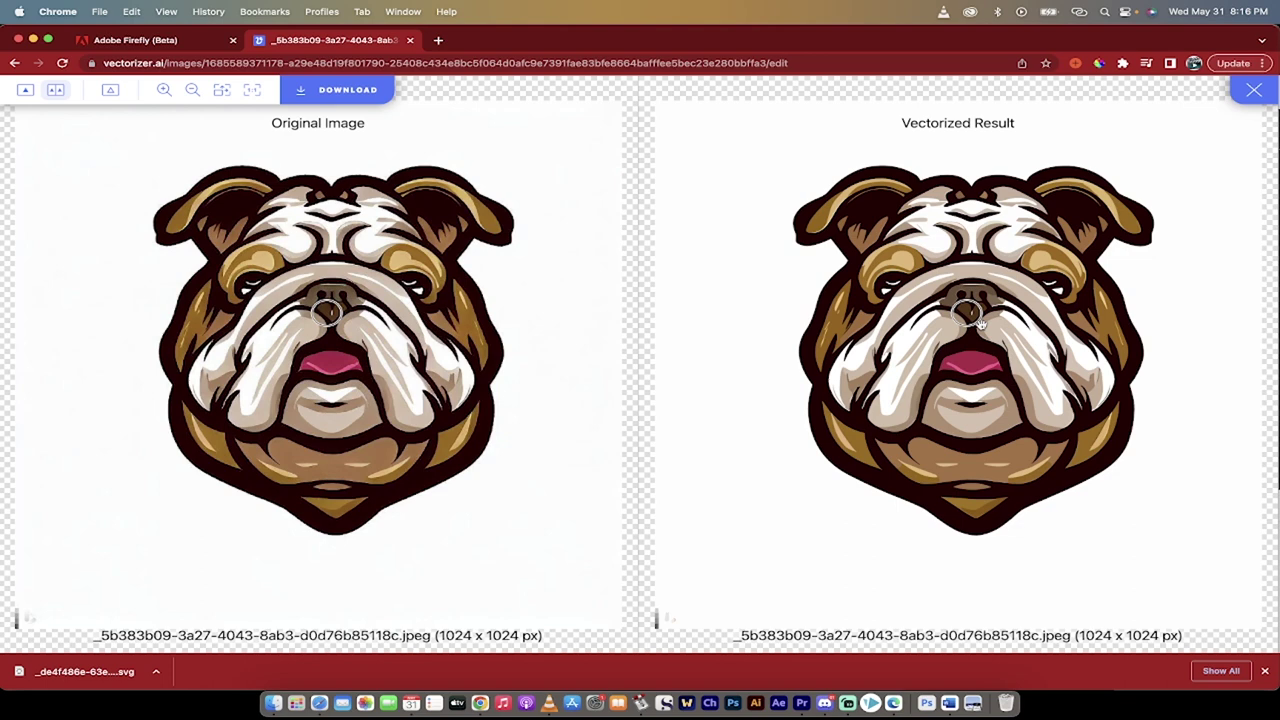
# Step: Download the vectorized bulldog as SVG, reveal it in its folder, and return to Firefly
pyautogui.click(301, 93)
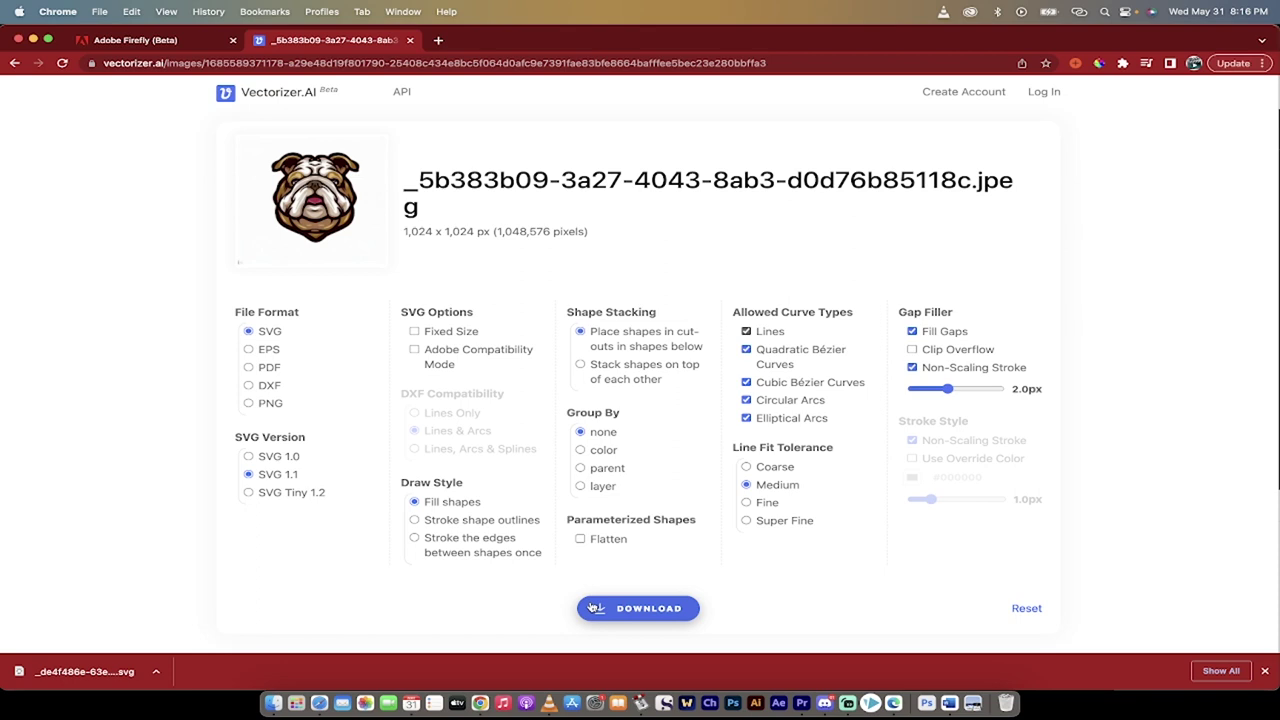
pyautogui.click(640, 608)
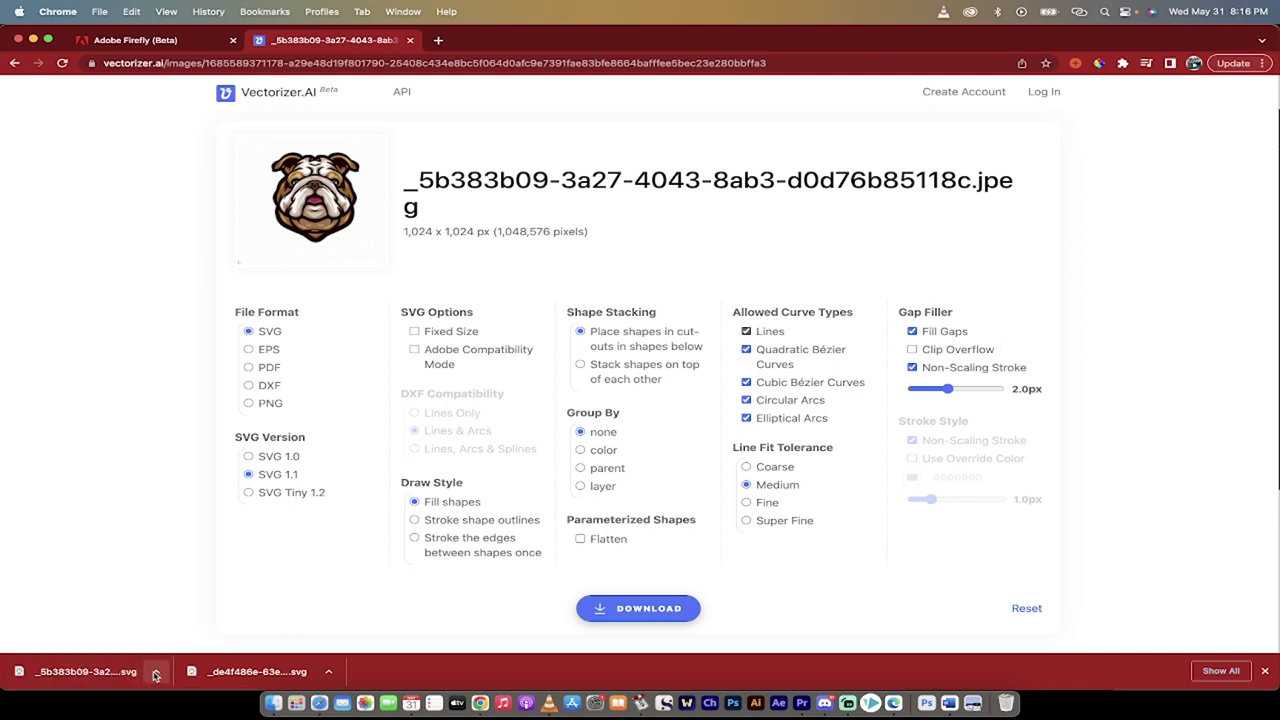
pyautogui.click(156, 671)
pyautogui.click(190, 651)
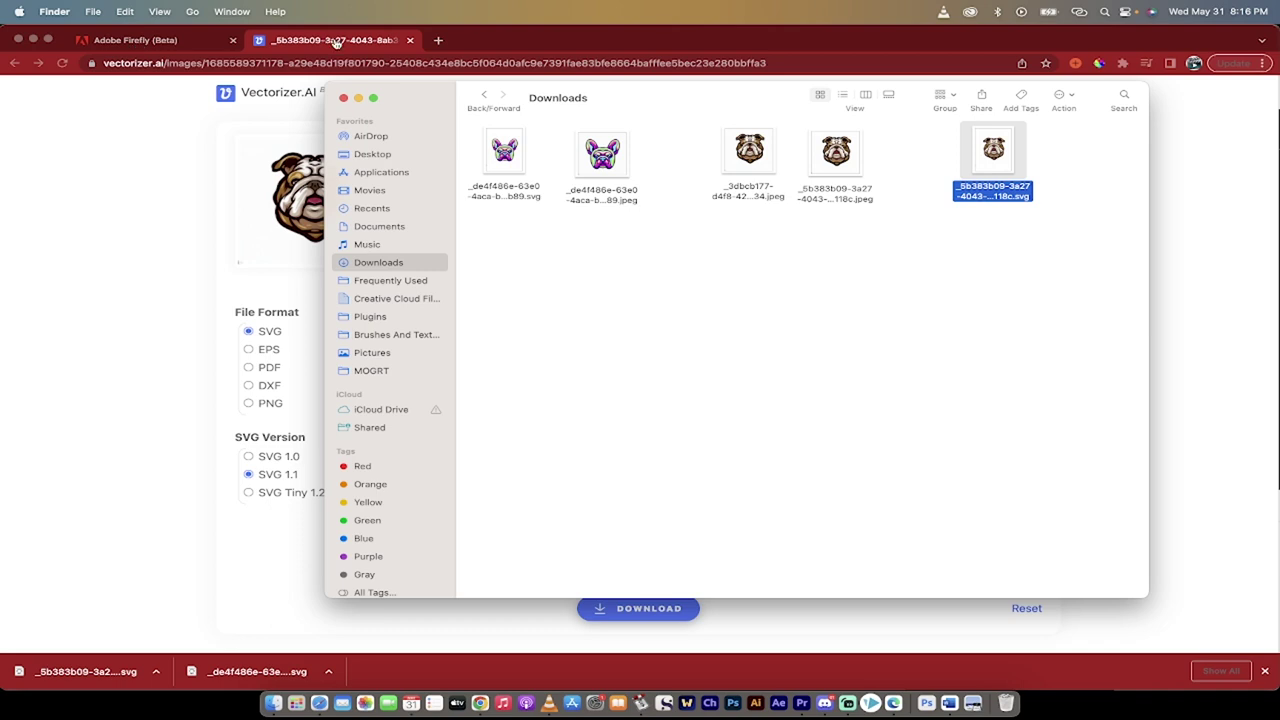
pyautogui.click(130, 45)
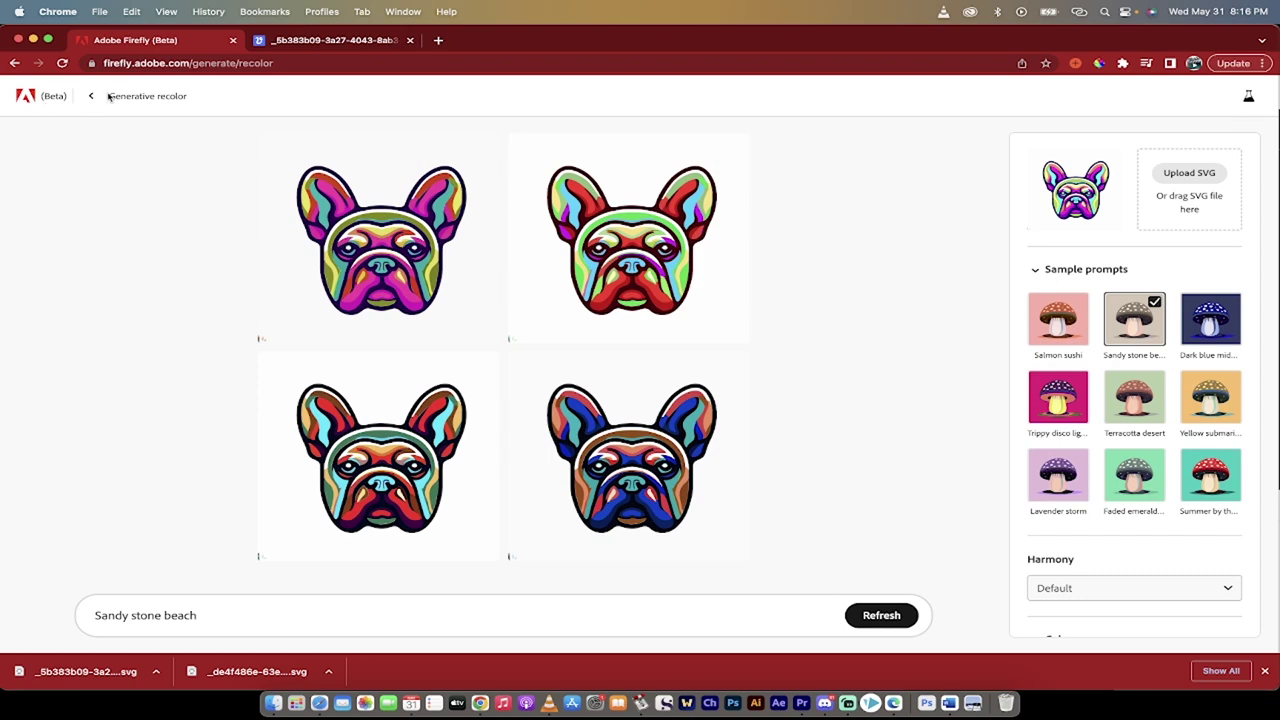
# Step: Go back from the recolor page to the Adobe Firefly home page
pyautogui.click(90, 96)
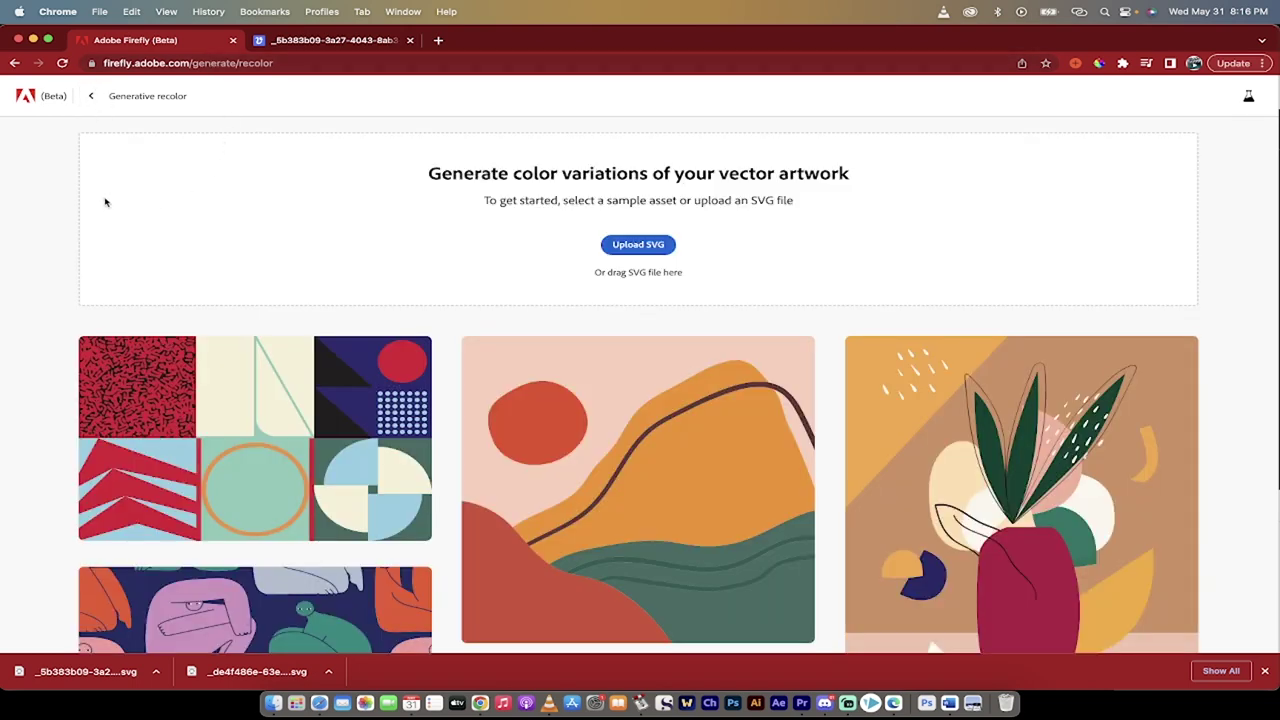
pyautogui.click(91, 96)
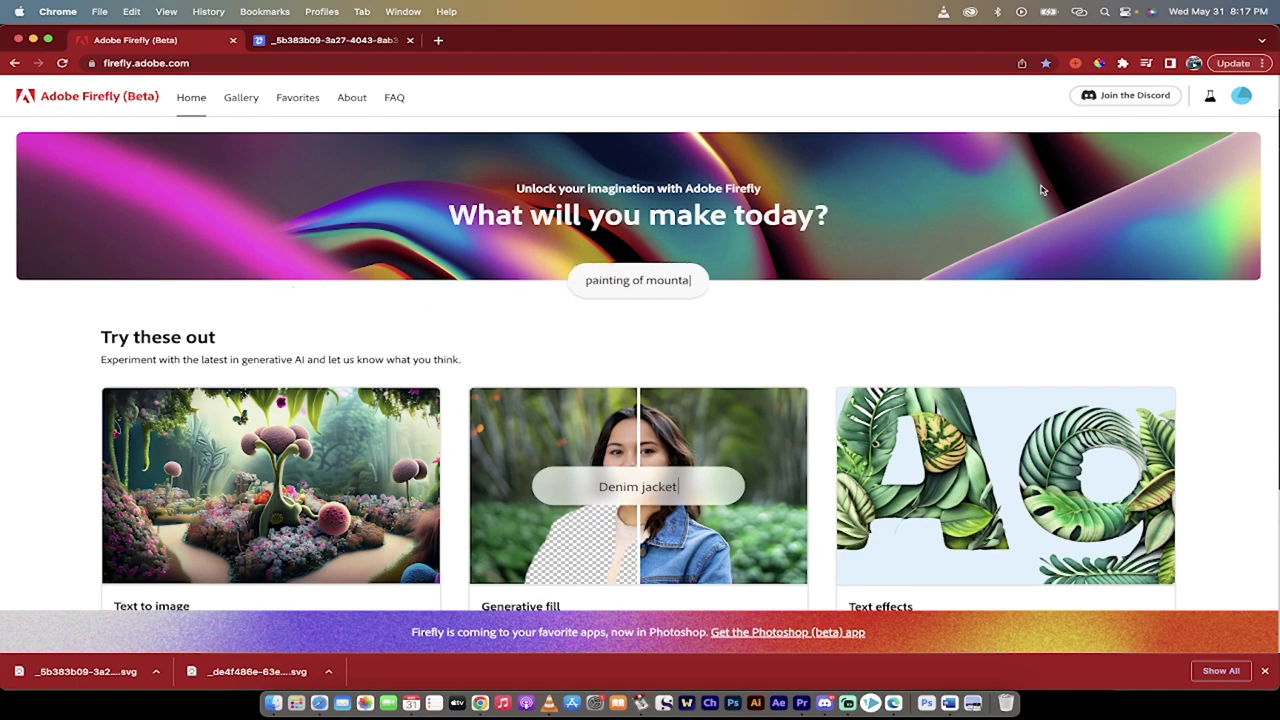
pyautogui.scroll(-2, 1034, 294)
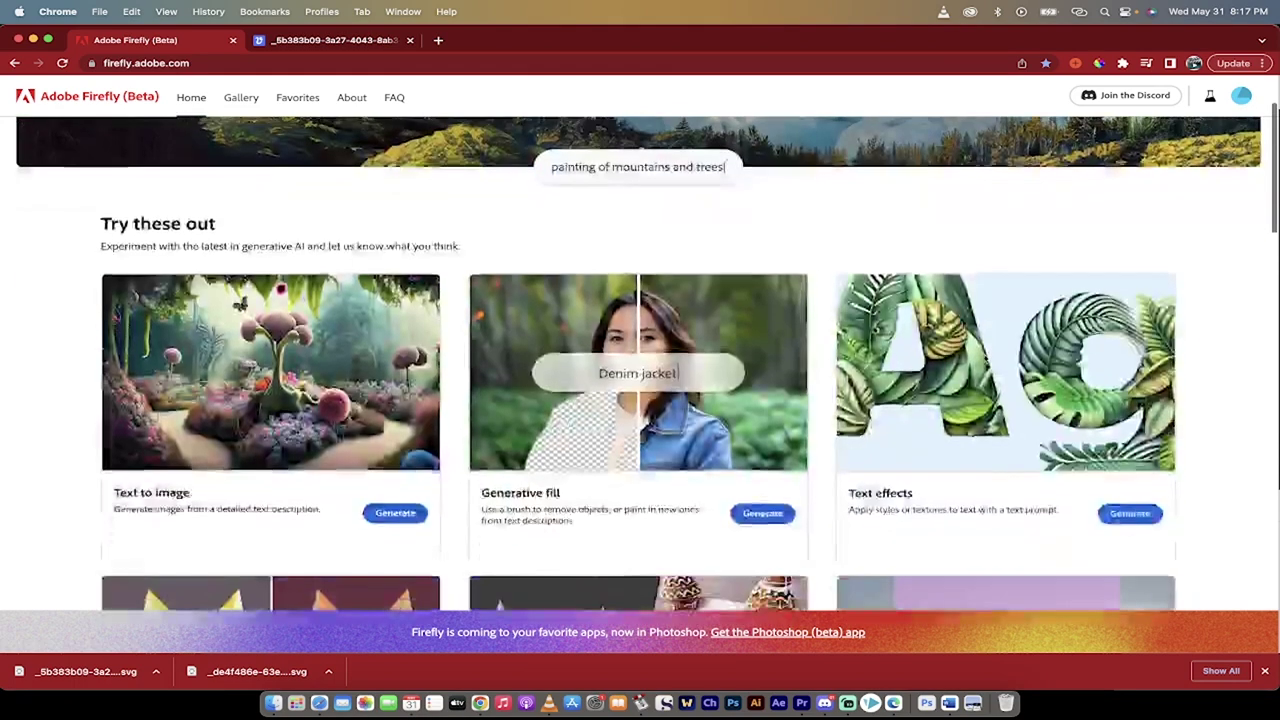
pyautogui.scroll(2, 510, 162)
pyautogui.scroll(-3, 46, 394)
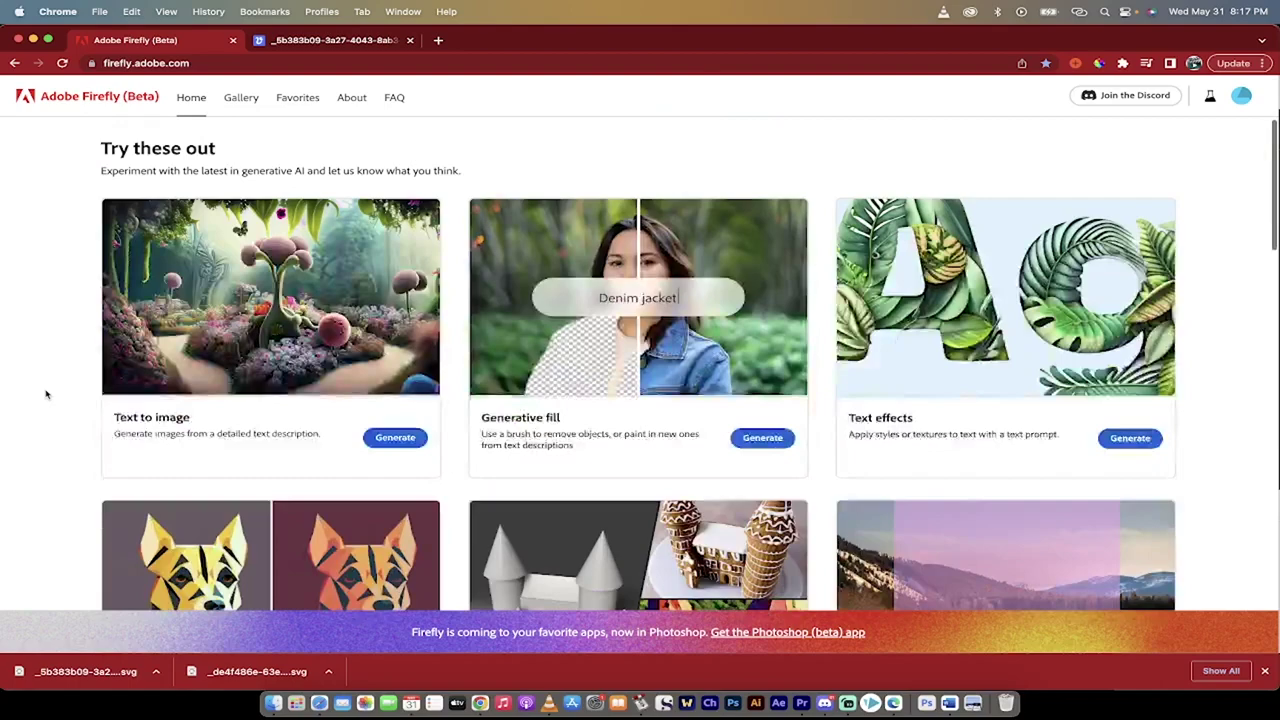
pyautogui.scroll(-5, 571, 357)
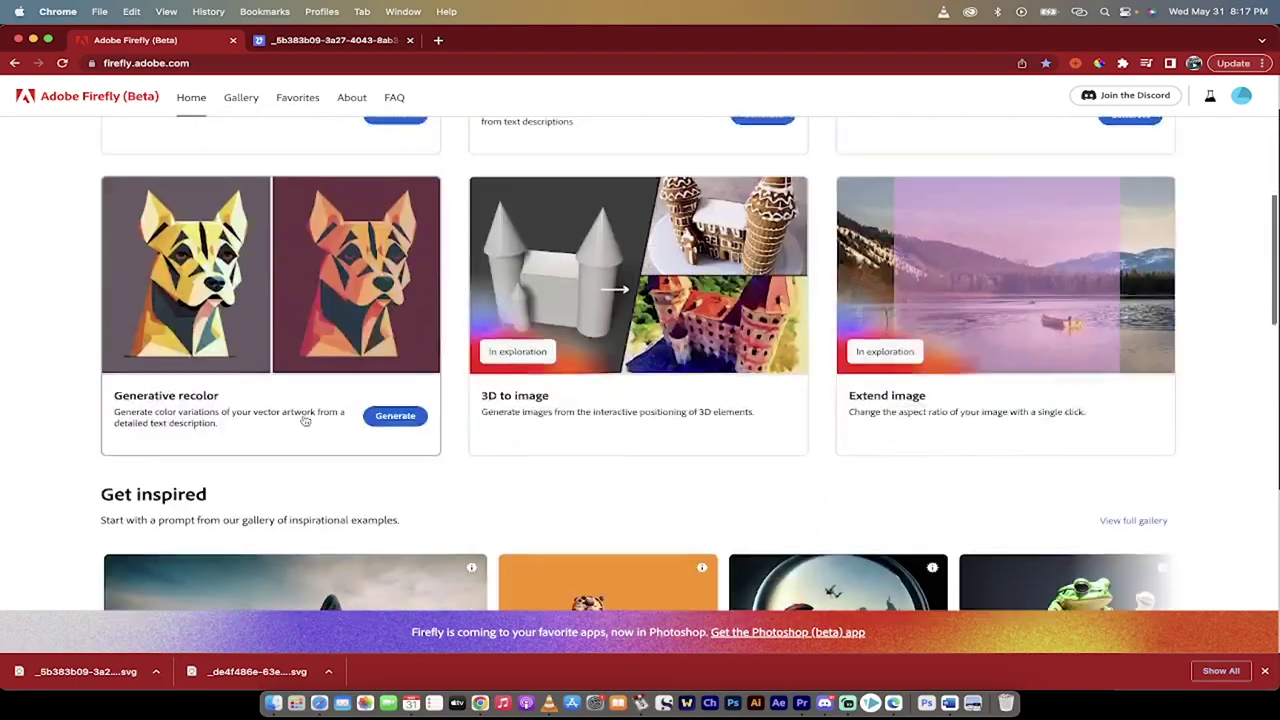
pyautogui.scroll(3, 217, 334)
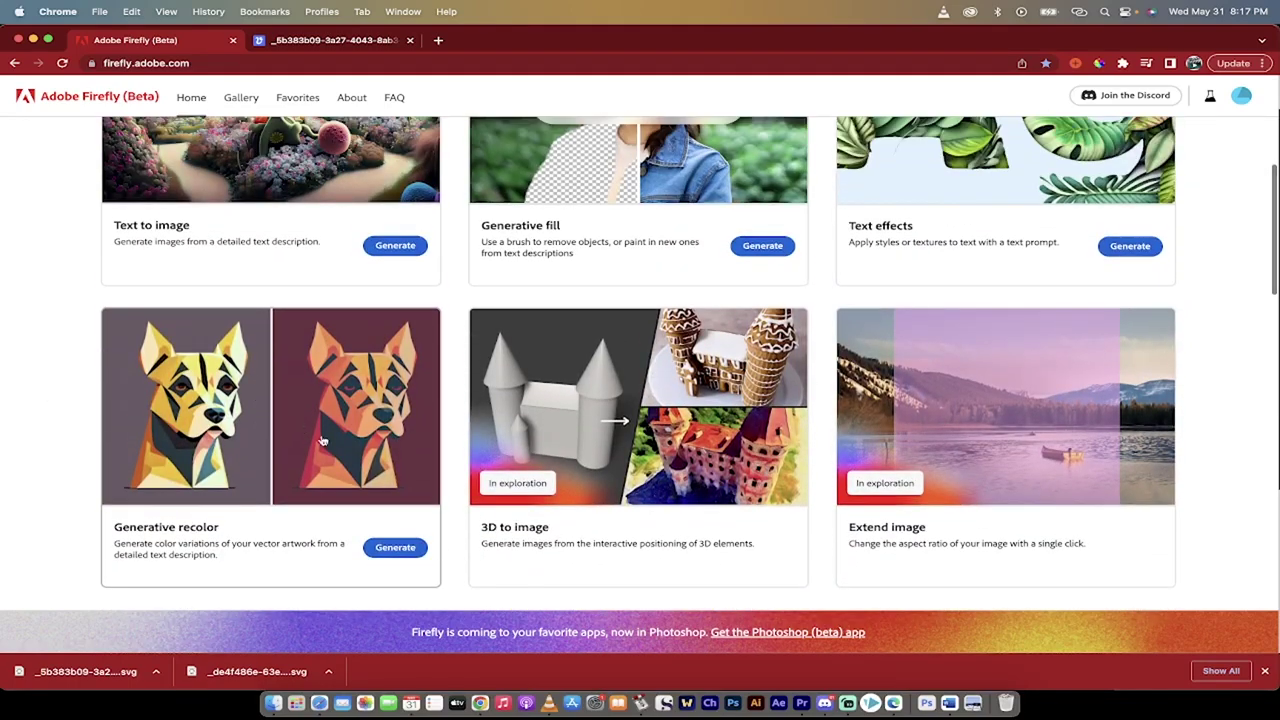
# Step: Open Generative recolor and upload the bulldog SVG from Finder's Downloads
pyautogui.click(380, 556)
pyautogui.click(394, 548)
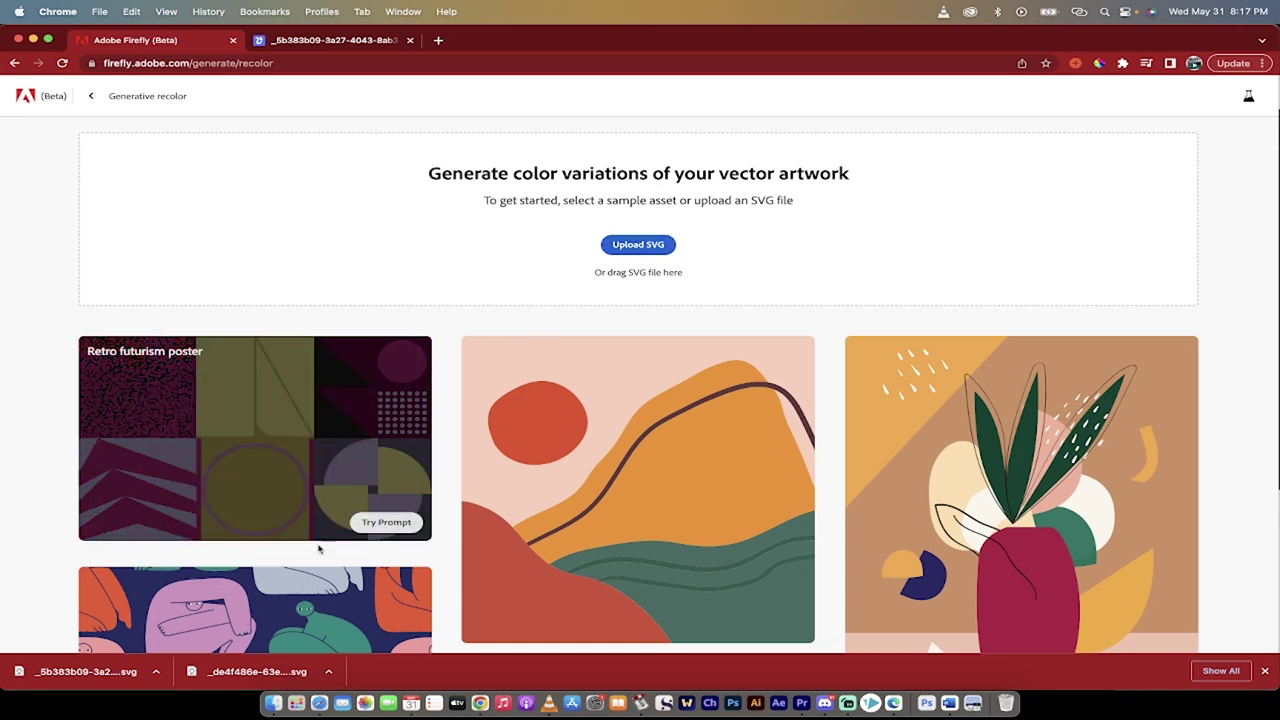
pyautogui.click(272, 704)
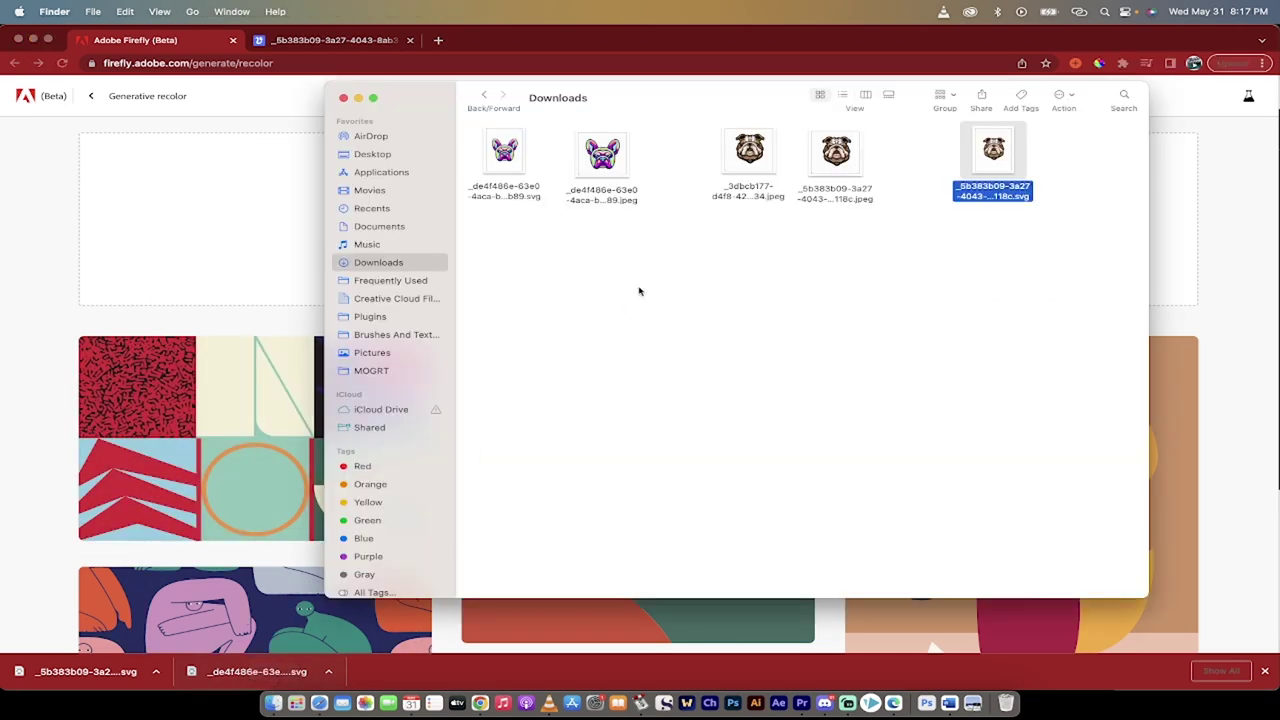
pyautogui.moveTo(997, 198); pyautogui.dragTo(662, 250)
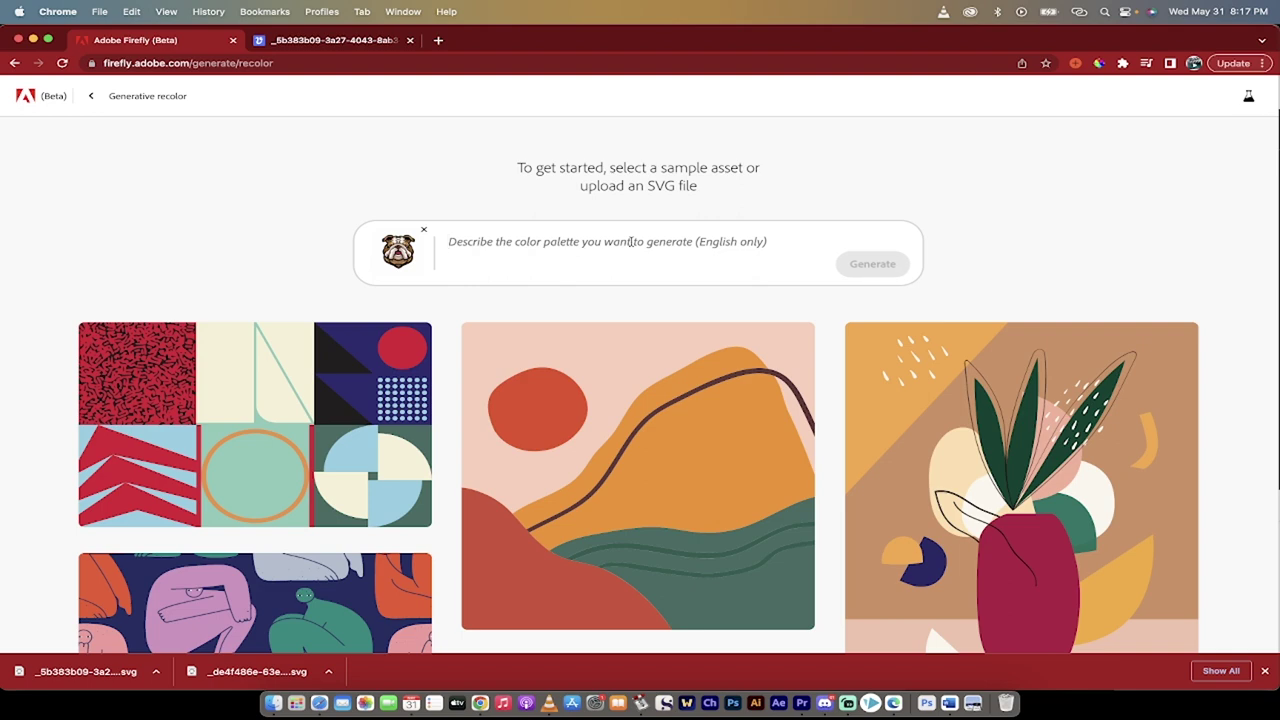
# Step: Recolor the bulldog with the prompt 'Green and blue'
pyautogui.click(631, 242)
pyautogui.write('Green and blue')
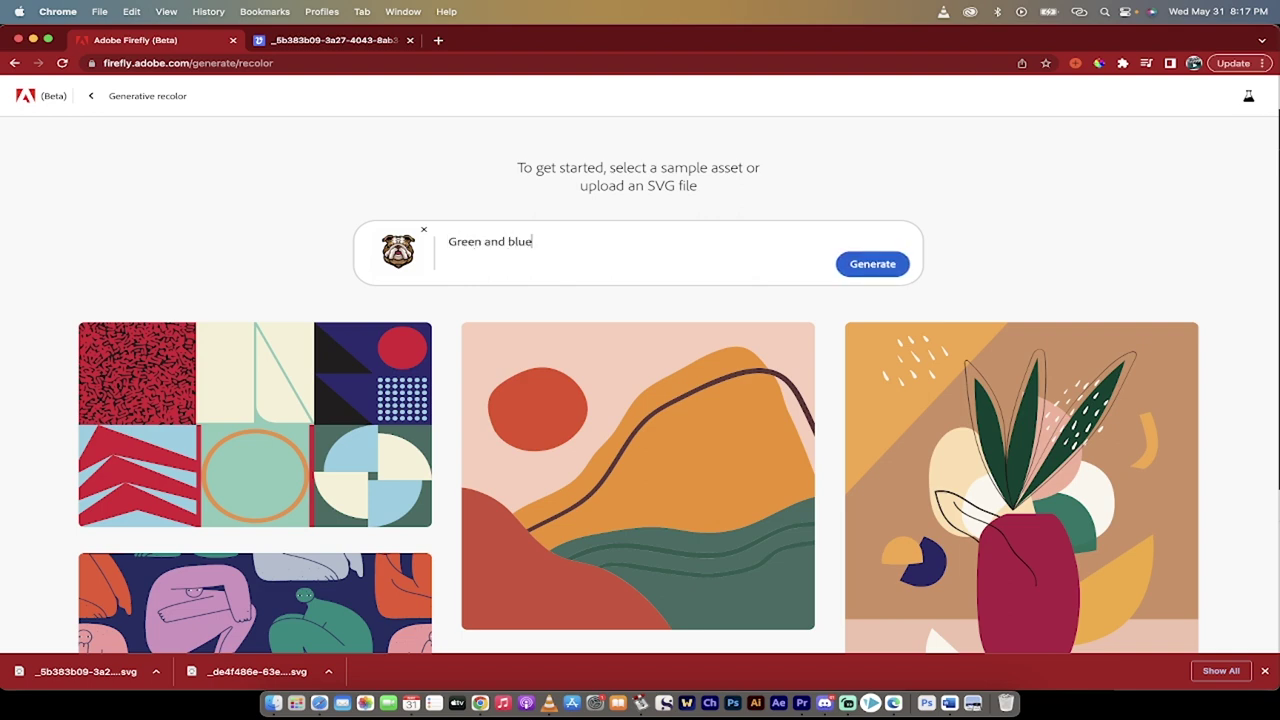
pyautogui.click(878, 262)
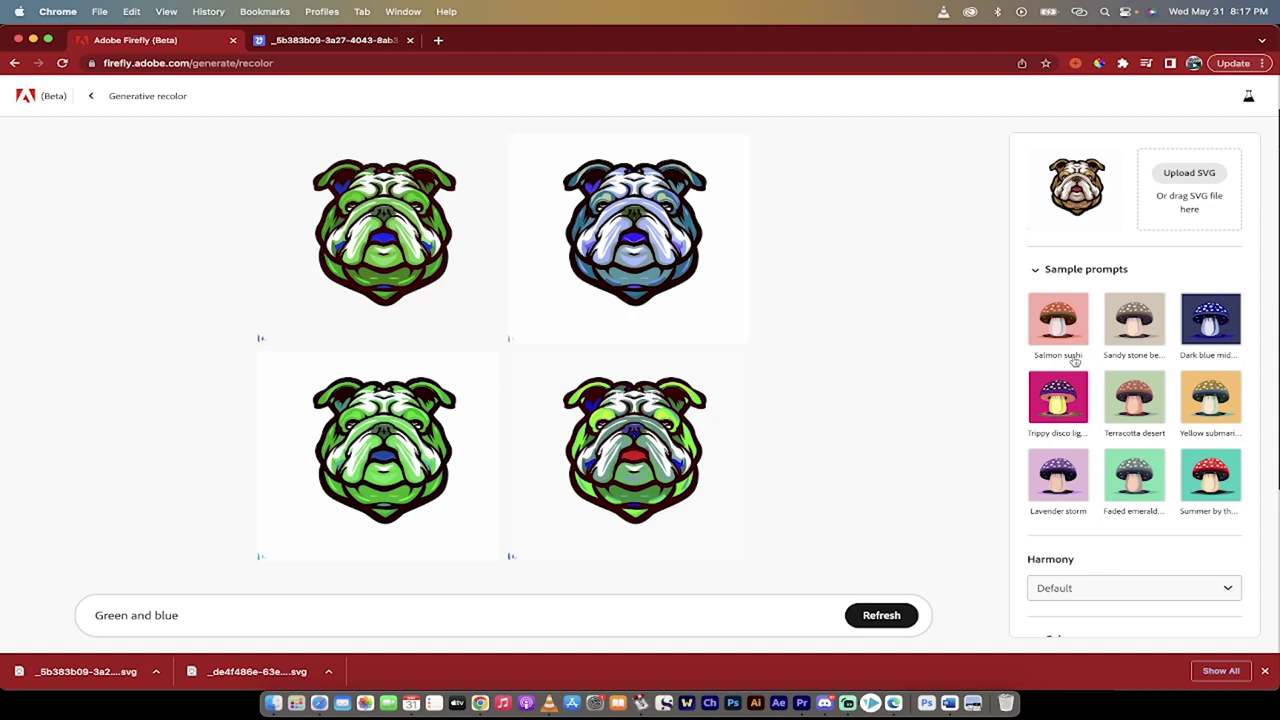
pyautogui.scroll(-5, 1075, 362)
pyautogui.scroll(4, 1065, 330)
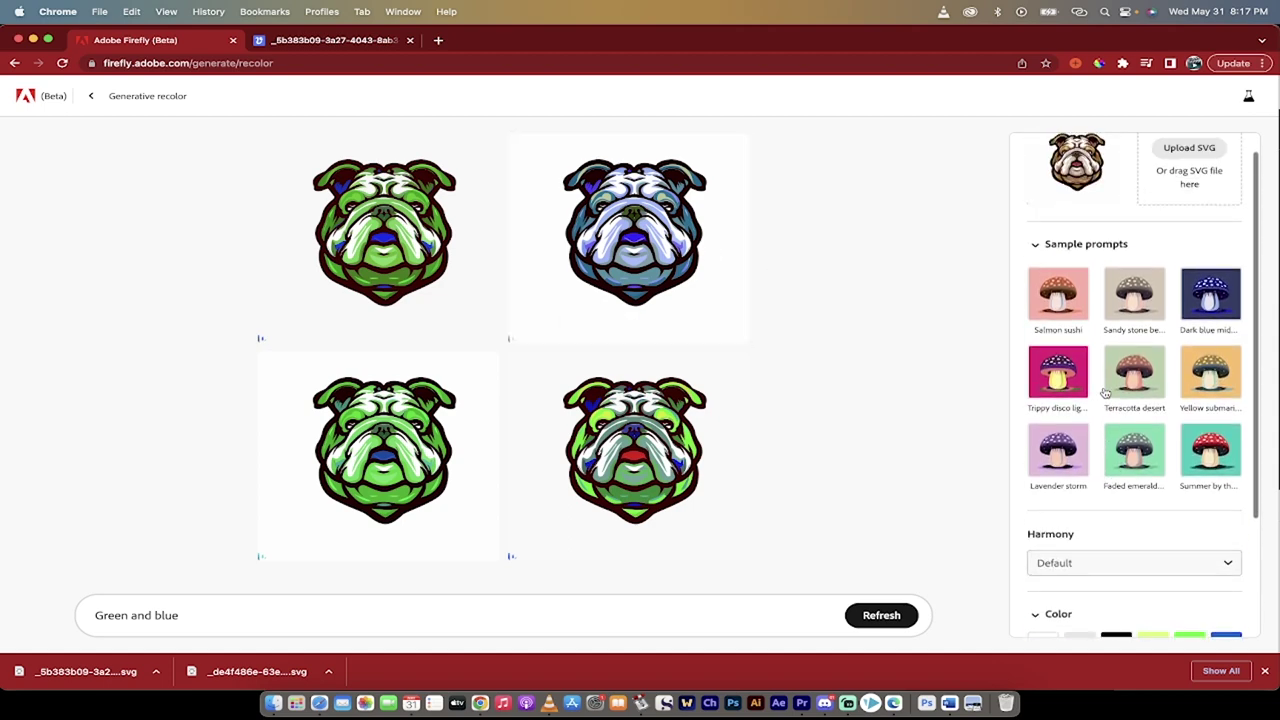
# Step: Try the Salmon sushi sample palette, then switch to Trippy disco lights
pyautogui.click(1063, 318)
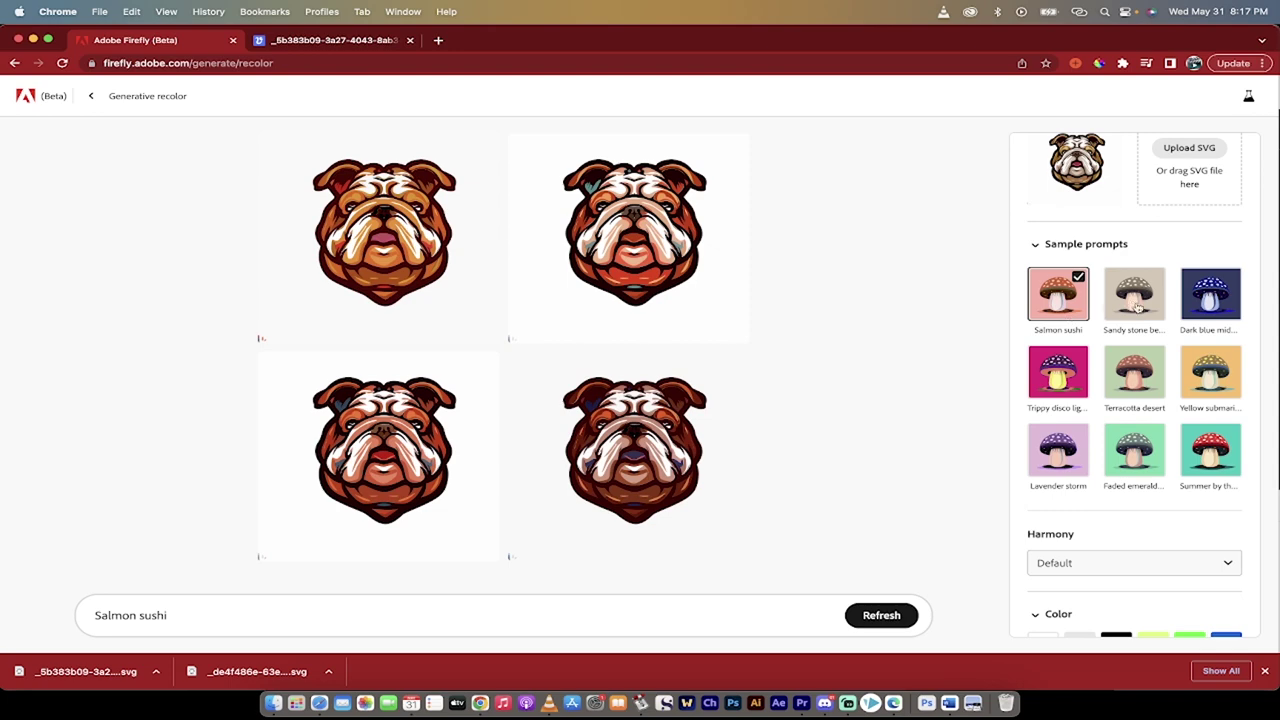
pyautogui.click(1059, 386)
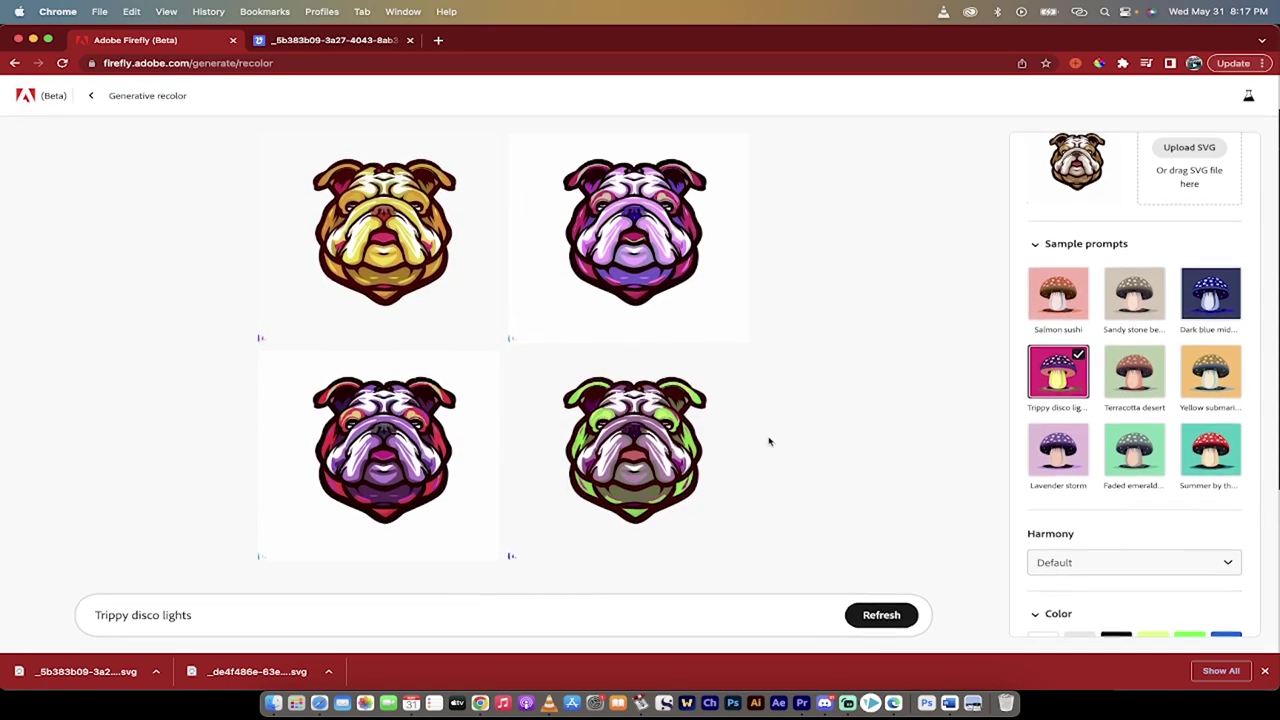
pyautogui.scroll(-3, 1043, 400)
pyautogui.scroll(-1, 1085, 450)
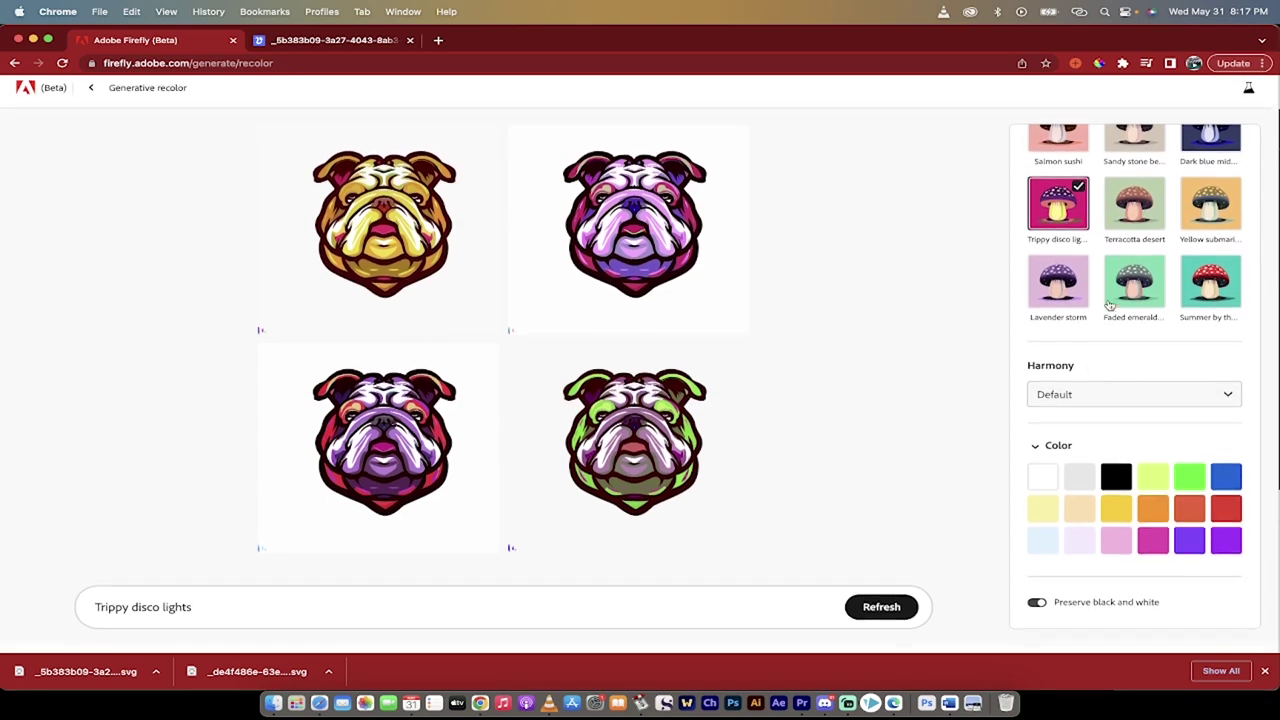
# Step: Keep black as a required colour, apply Faded emerald city, and enlarge the fourth variation
pyautogui.click(1121, 490)
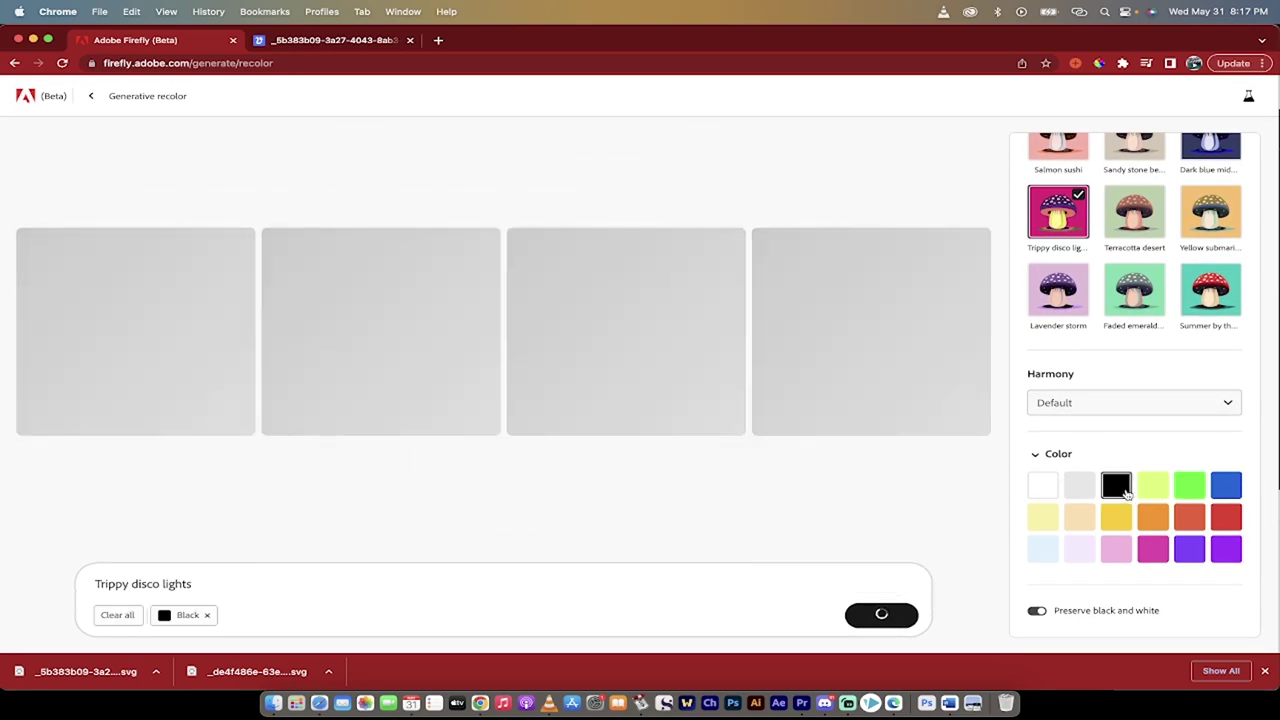
pyautogui.click(1106, 403)
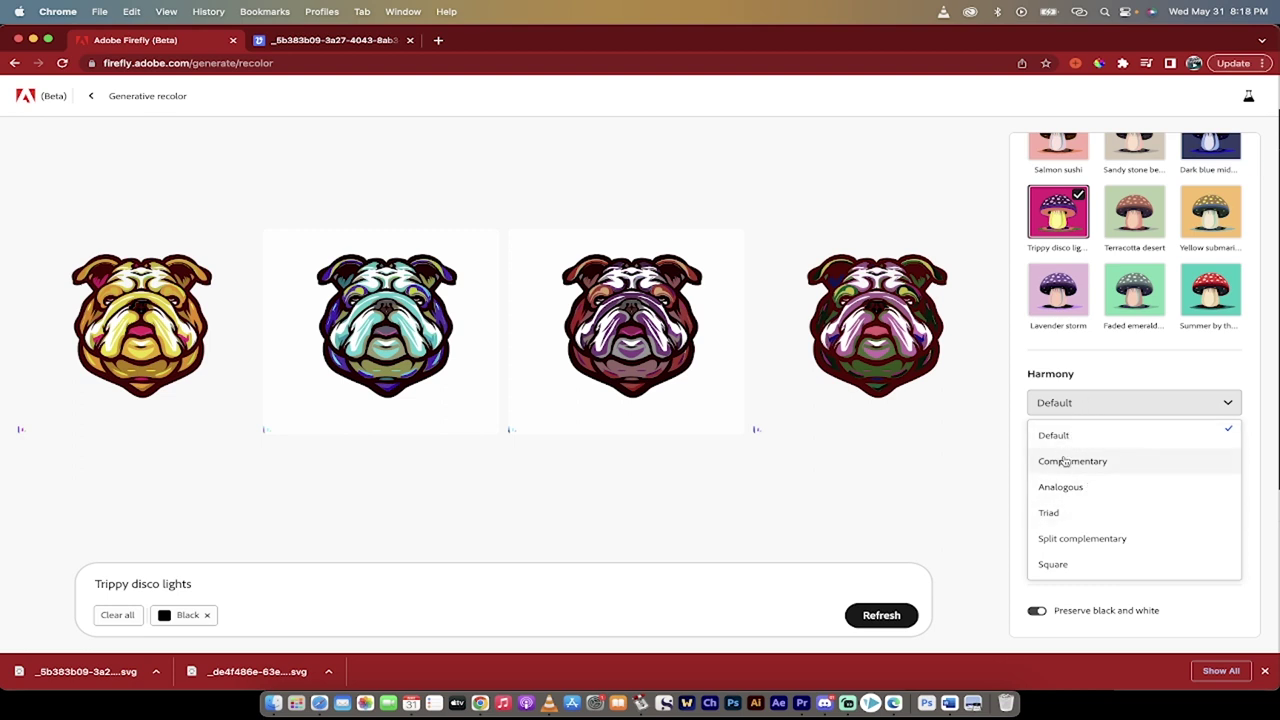
pyautogui.click(1043, 363)
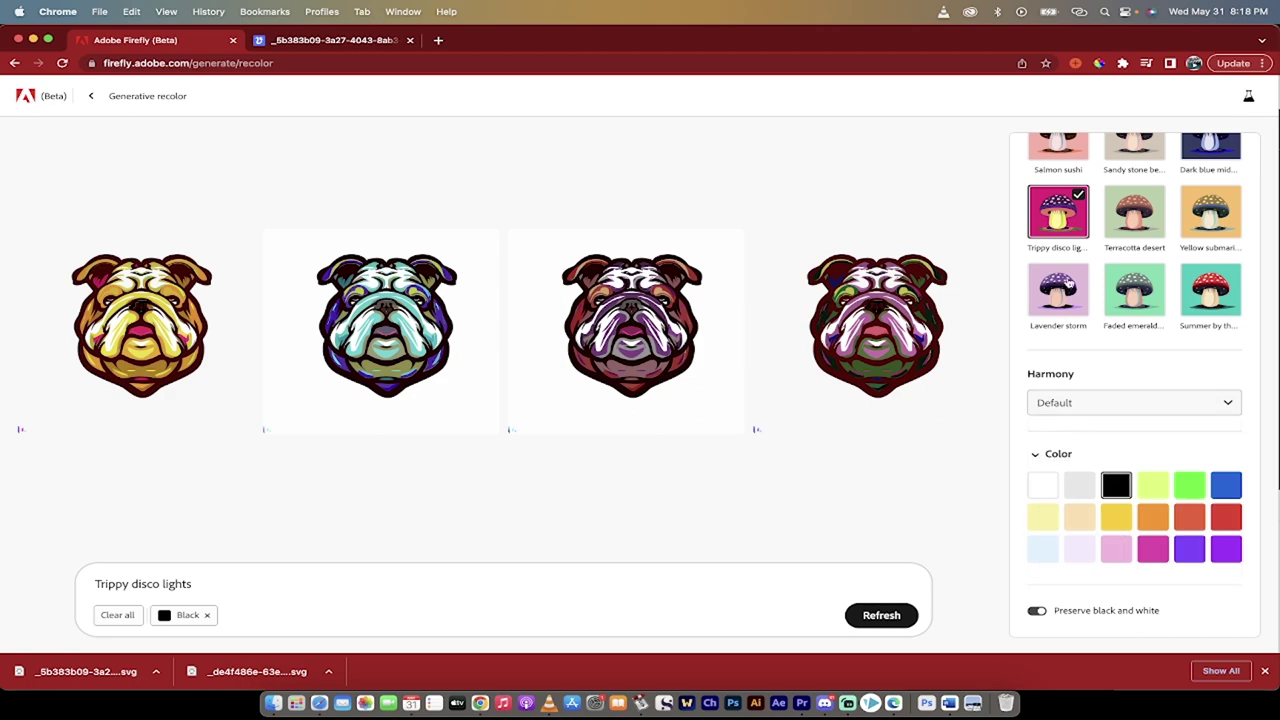
pyautogui.click(1134, 290)
pyautogui.tripleClick(209, 580)
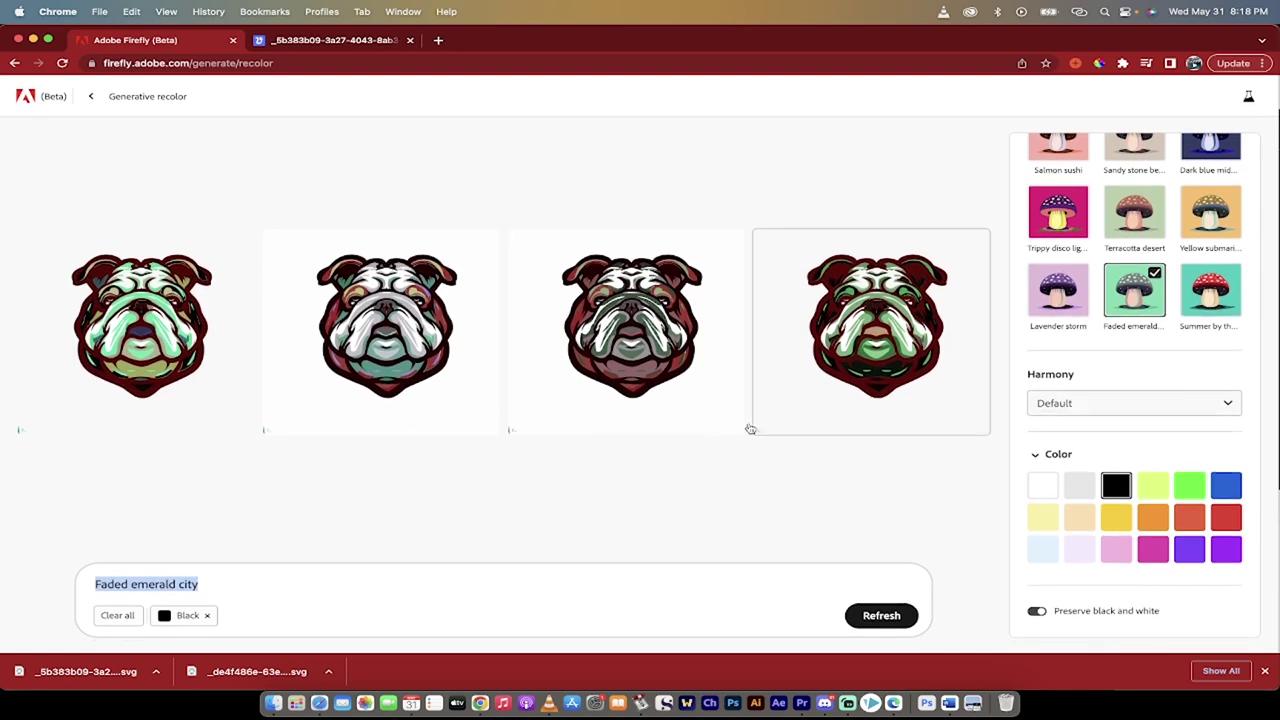
pyautogui.click(880, 330)
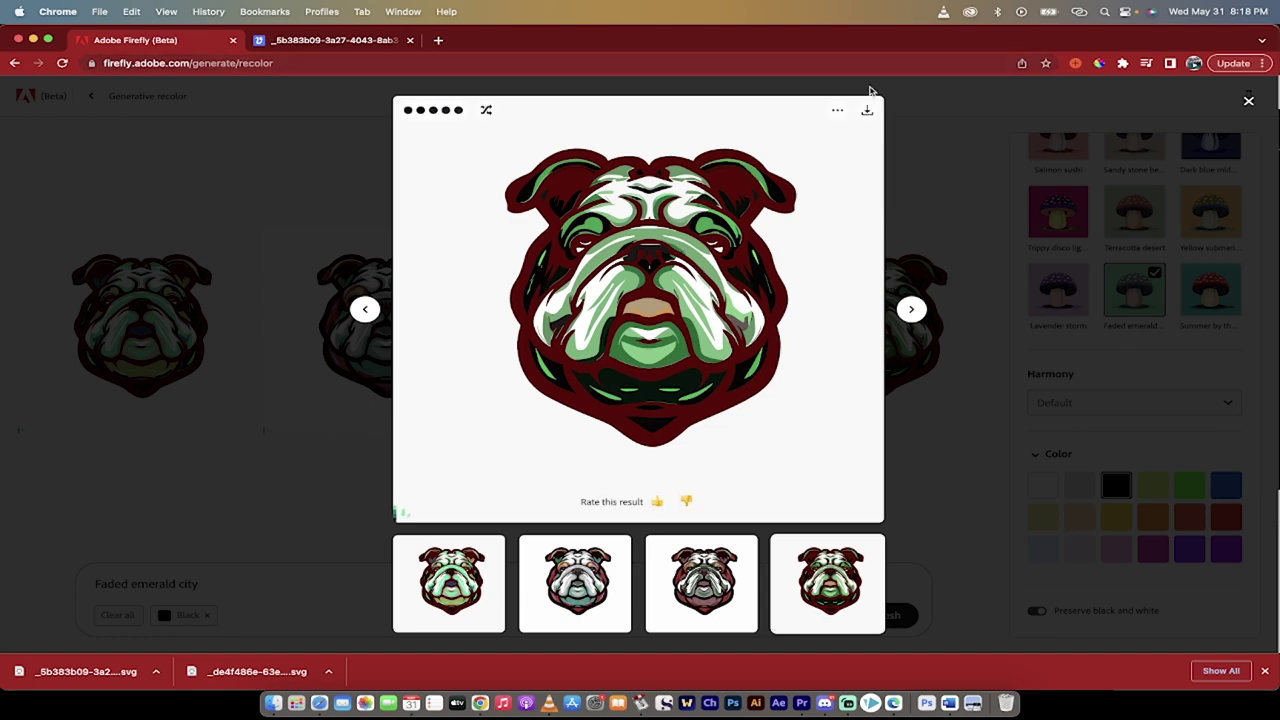
# Step: Download the fourth Faded emerald city bulldog as SVG and open it in Chrome
pyautogui.click(870, 110)
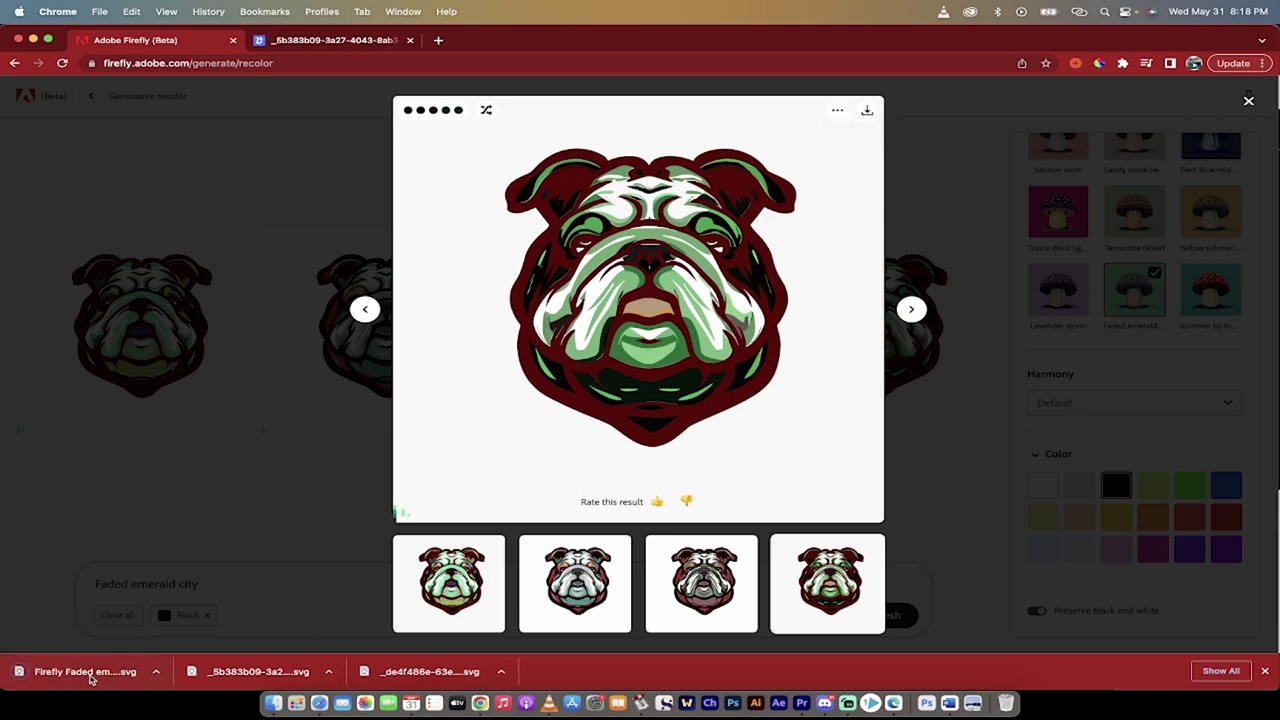
pyautogui.click(88, 673)
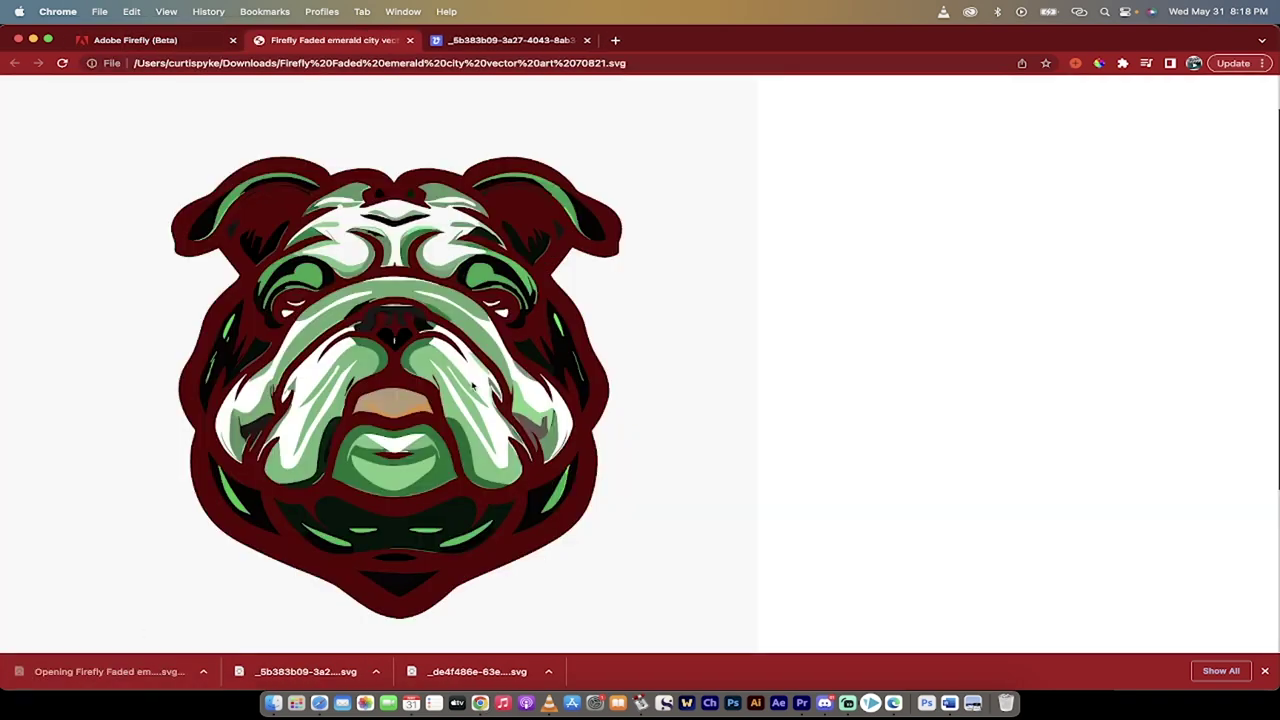